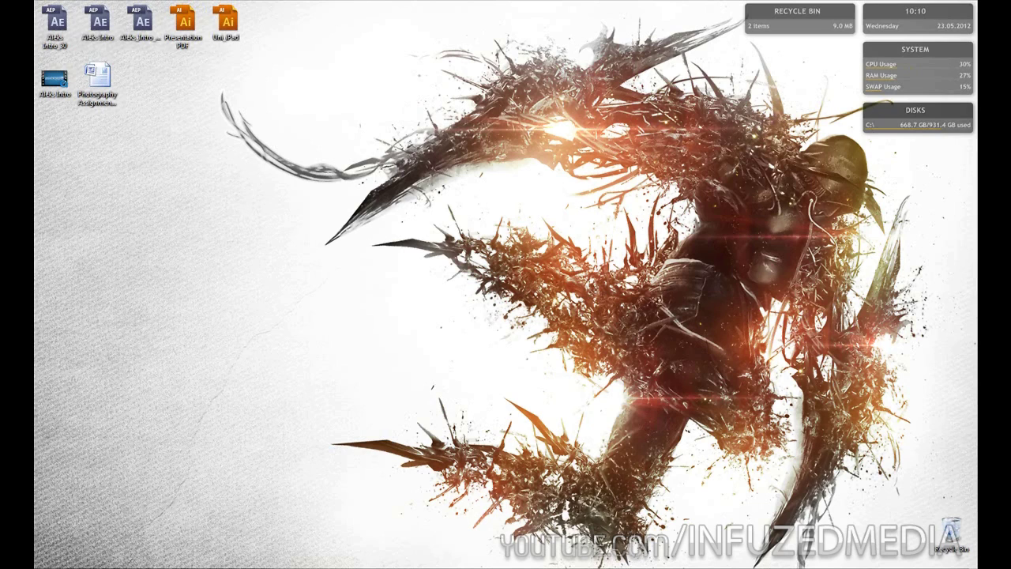
Open the Start menu and show the recent catalogs for Lightroom 4.1 RC 64-bit
{"action": "key", "text": "super"}
{"action": "mouse_move", "coordinate": [118, 425]}
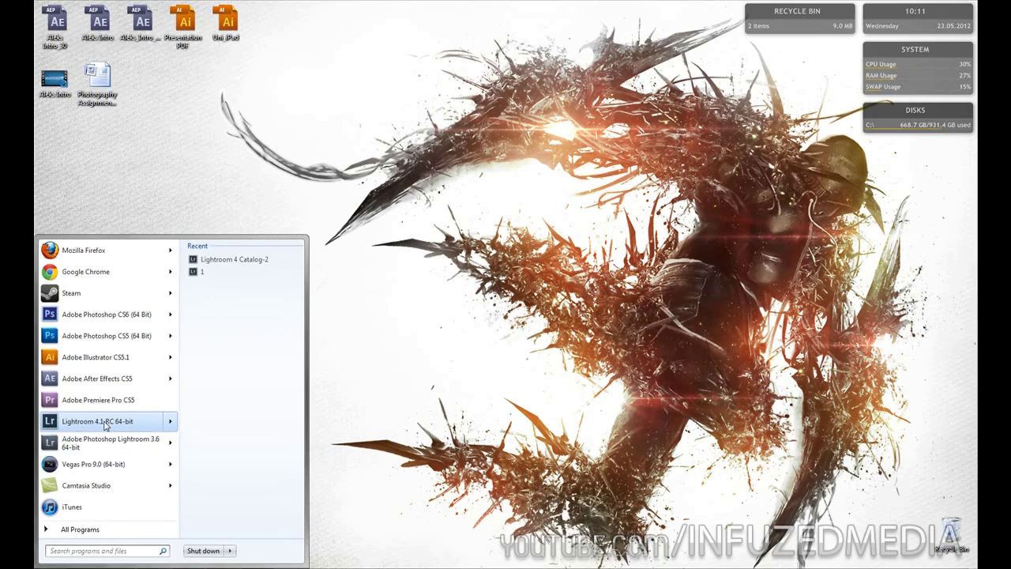
Launch Lightroom 4.1 and move the Photos folder window aside
{"action": "left_click", "coordinate": [97, 422]}
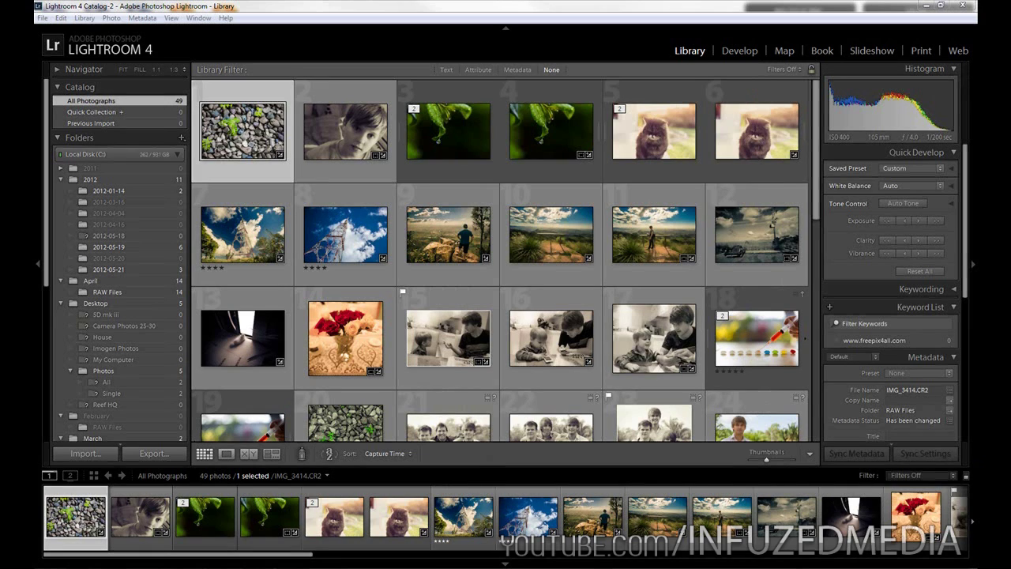
{"action": "key", "text": "alt+Tab"}
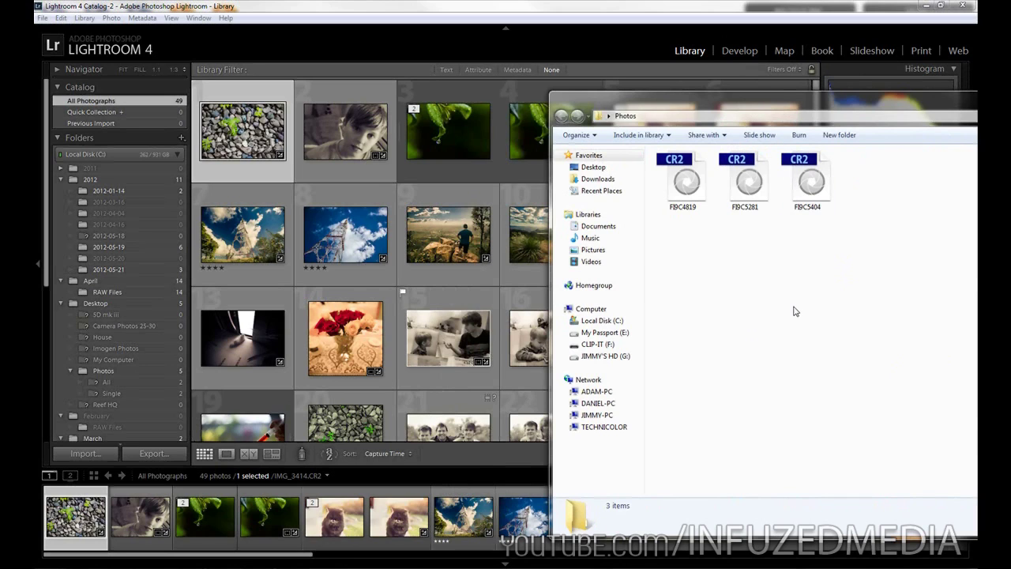
{"action": "left_click_drag", "start_coordinate": [825, 106], "coordinate": [1010, 106]}
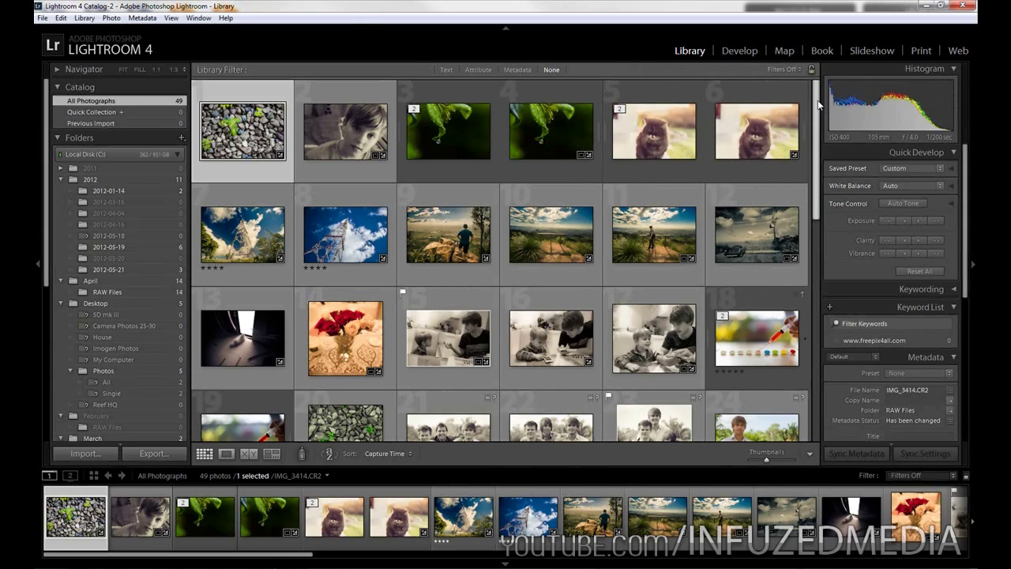
{"action": "mouse_move", "coordinate": [817, 104]}
{"action": "left_mouse_down"}
{"action": "mouse_move", "coordinate": [794, 359]}
{"action": "mouse_move", "coordinate": [797, 106]}
{"action": "left_mouse_up"}
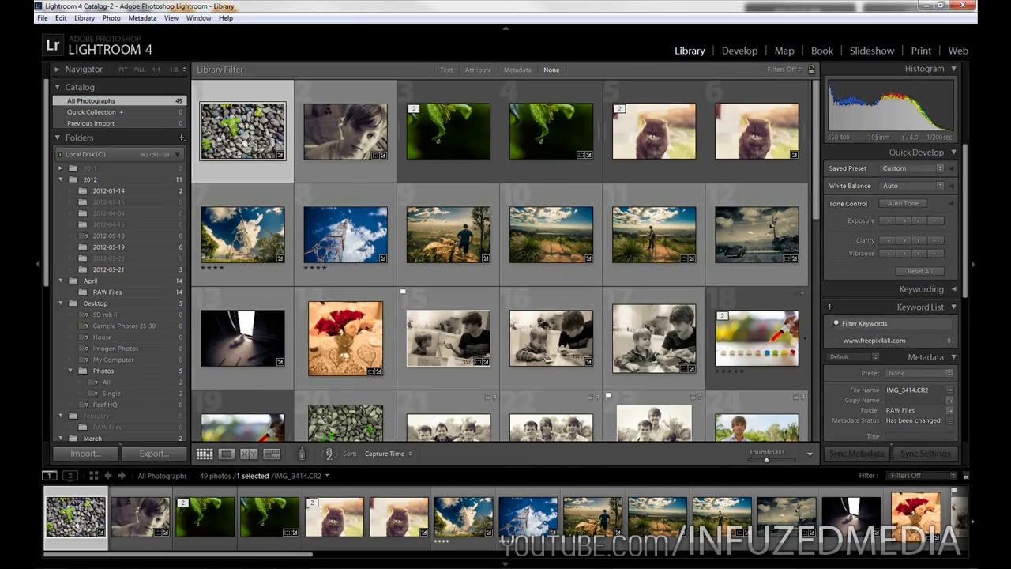
{"action": "key", "text": "alt+Tab"}
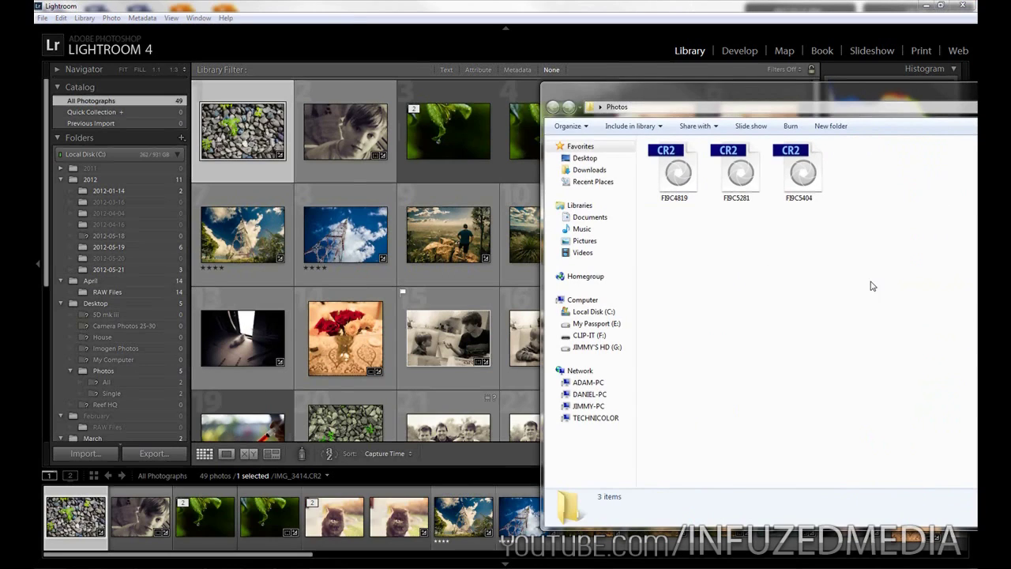
Select all three CR2 files in the Photos folder and open Lightroom's Import window
{"action": "left_click", "coordinate": [695, 190]}
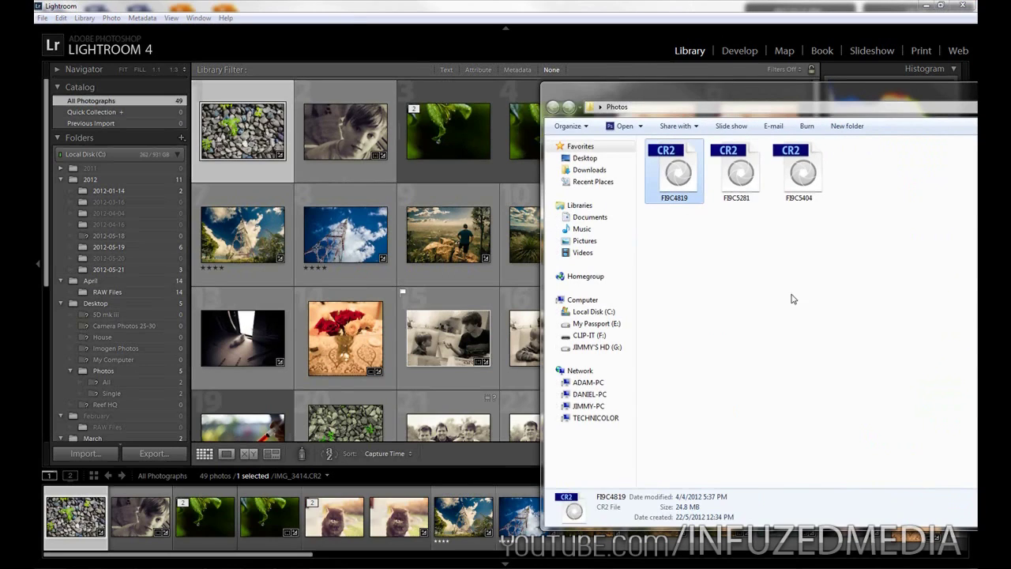
{"action": "key", "text": "ctrl+a"}
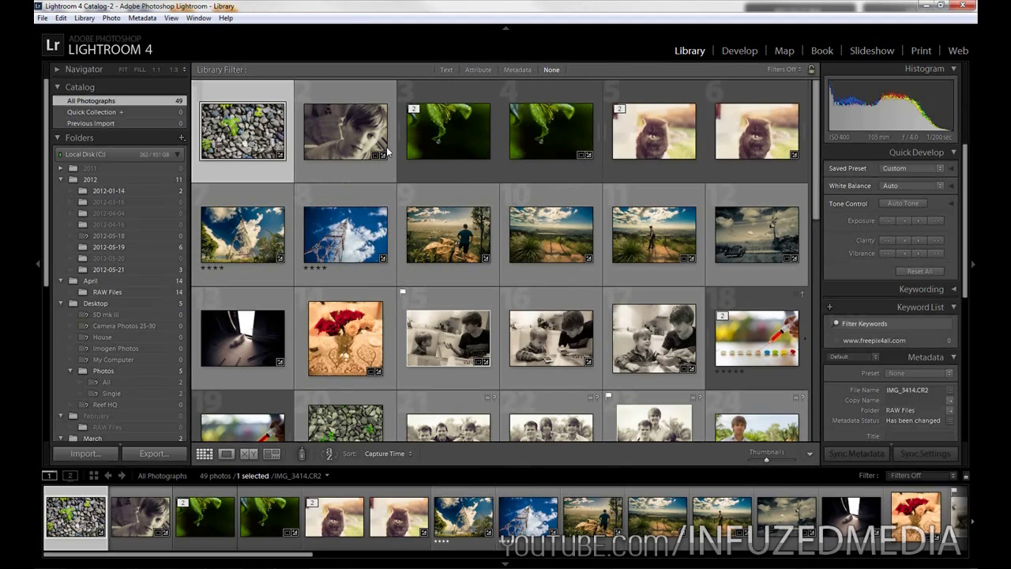
{"action": "left_click", "coordinate": [395, 147]}
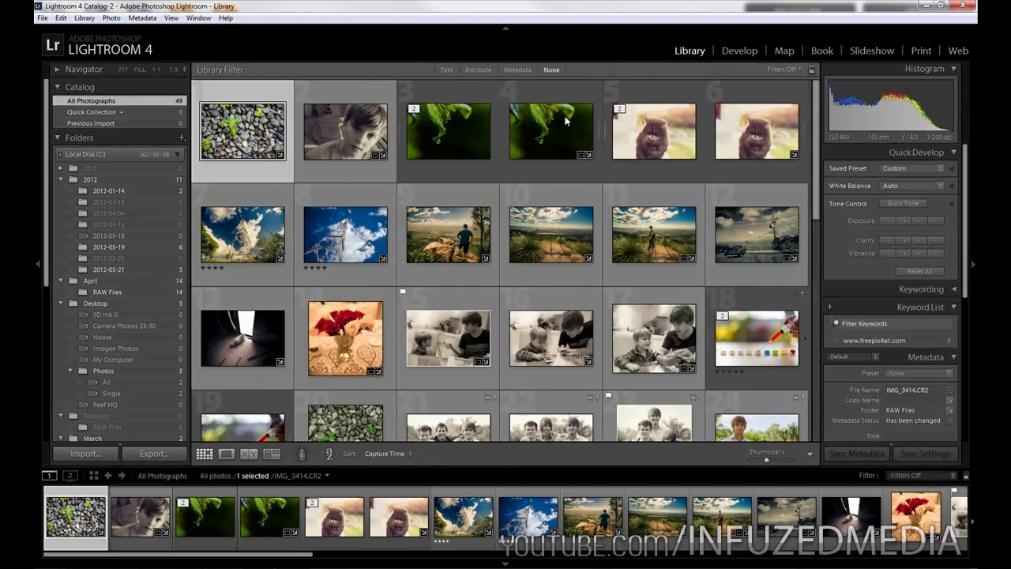
{"action": "key", "text": "ctrl+shift+i"}
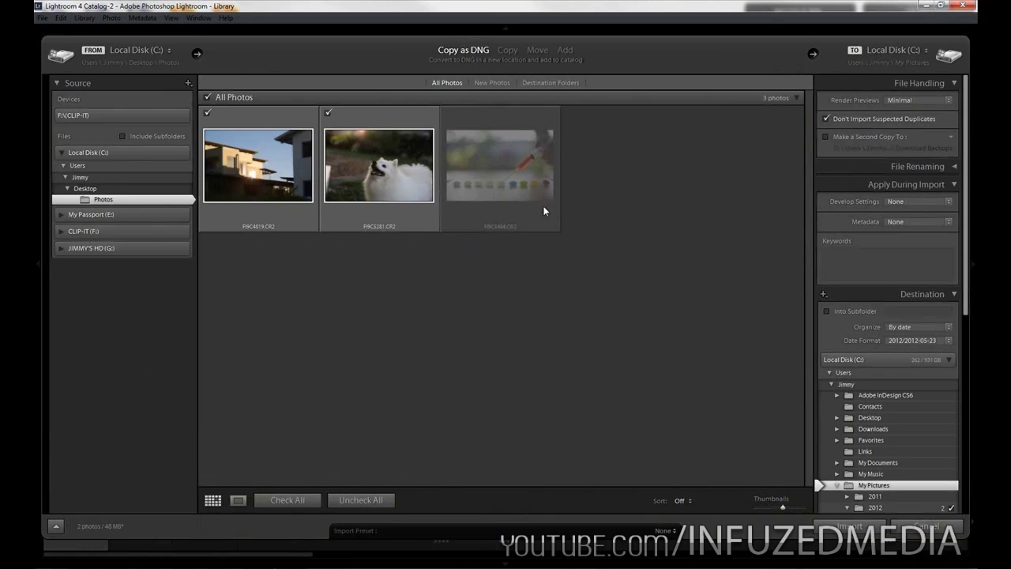
Add the house photo from the Photos folder to the import grid, keeping the dog photo checked
{"action": "mouse_move", "coordinate": [543, 210]}
{"action": "key", "text": "alt+Tab"}
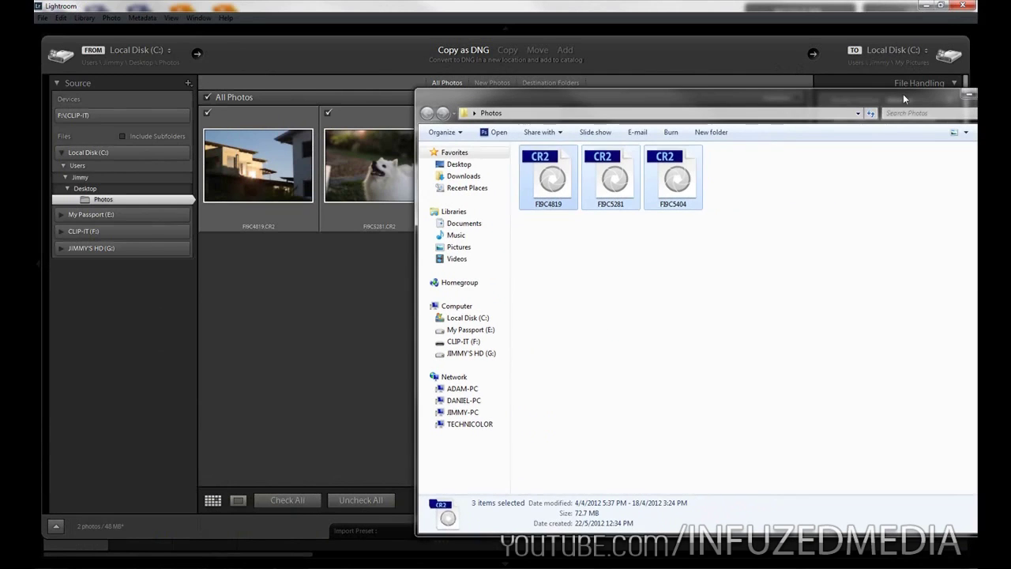
{"action": "left_click_drag", "start_coordinate": [548, 177], "coordinate": [280, 193]}
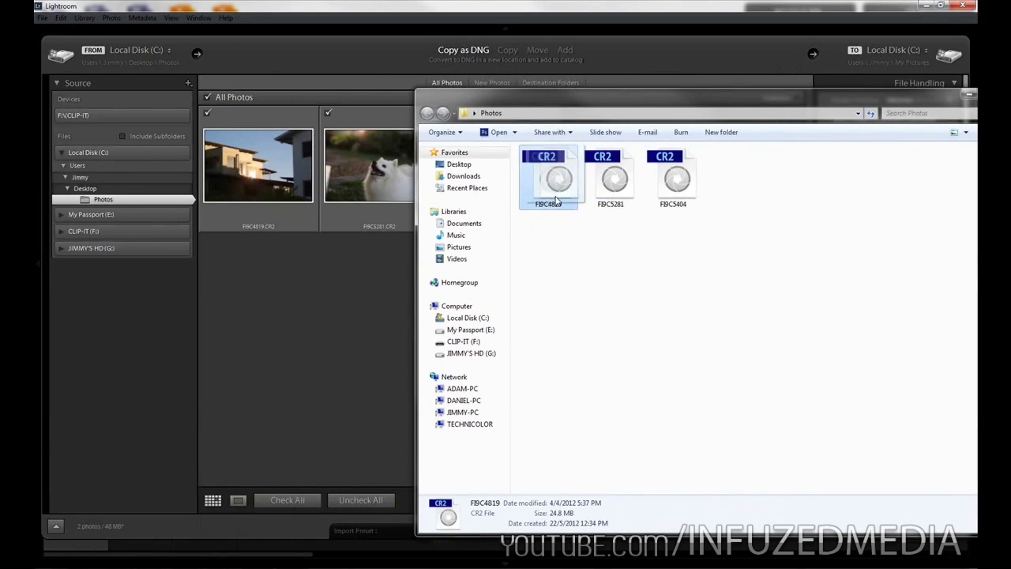
{"action": "left_click", "coordinate": [257, 153]}
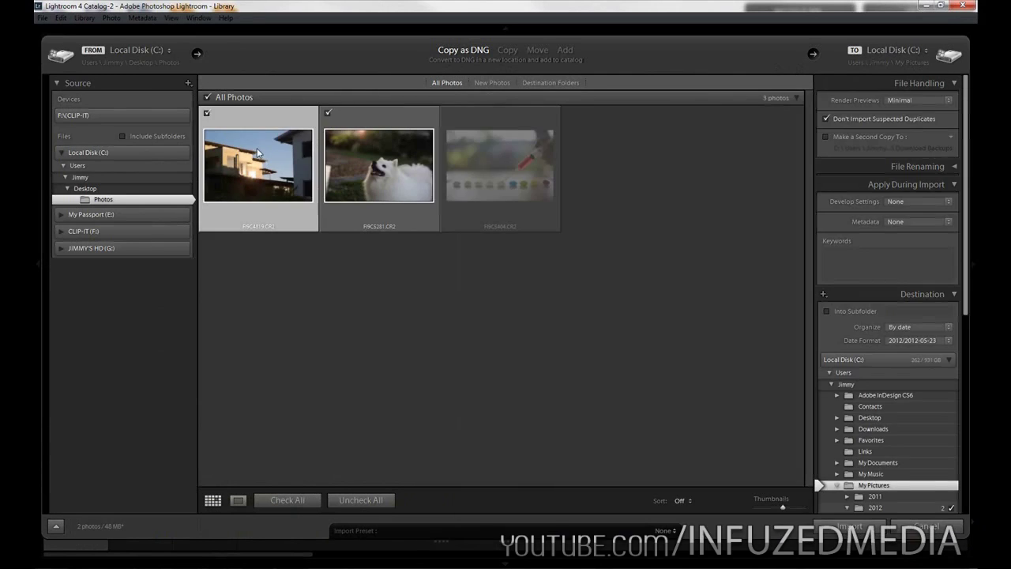
{"action": "left_click", "coordinate": [328, 113]}
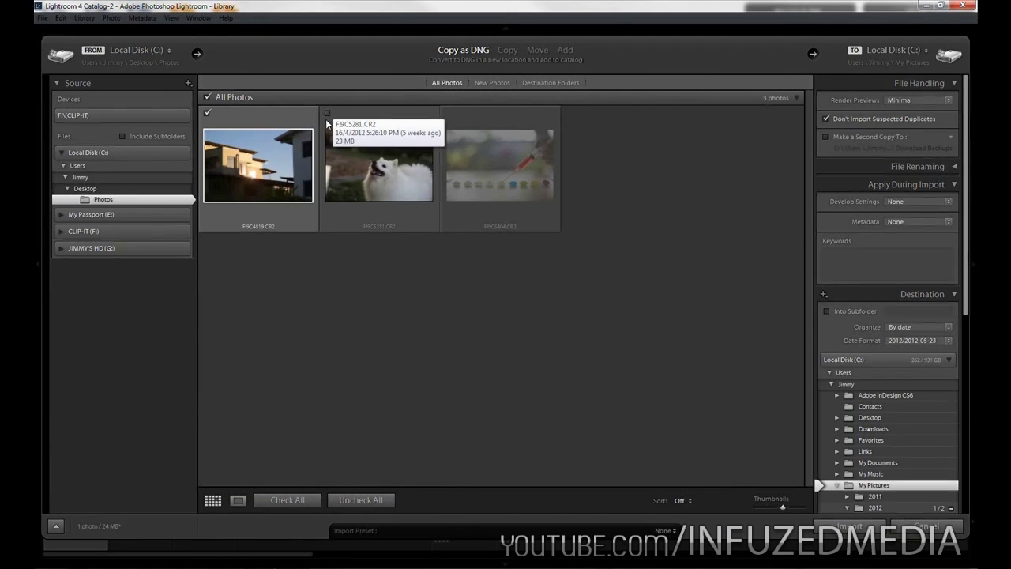
{"action": "left_click", "coordinate": [328, 113]}
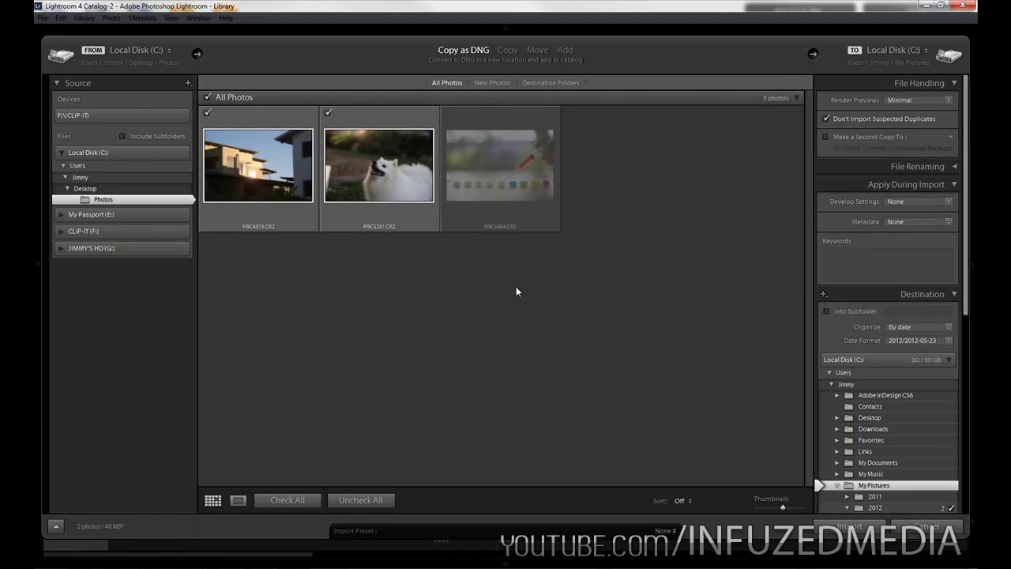
Review the house and dog photos at larger size, then import them as DNG copies
{"action": "left_click", "coordinate": [218, 139]}
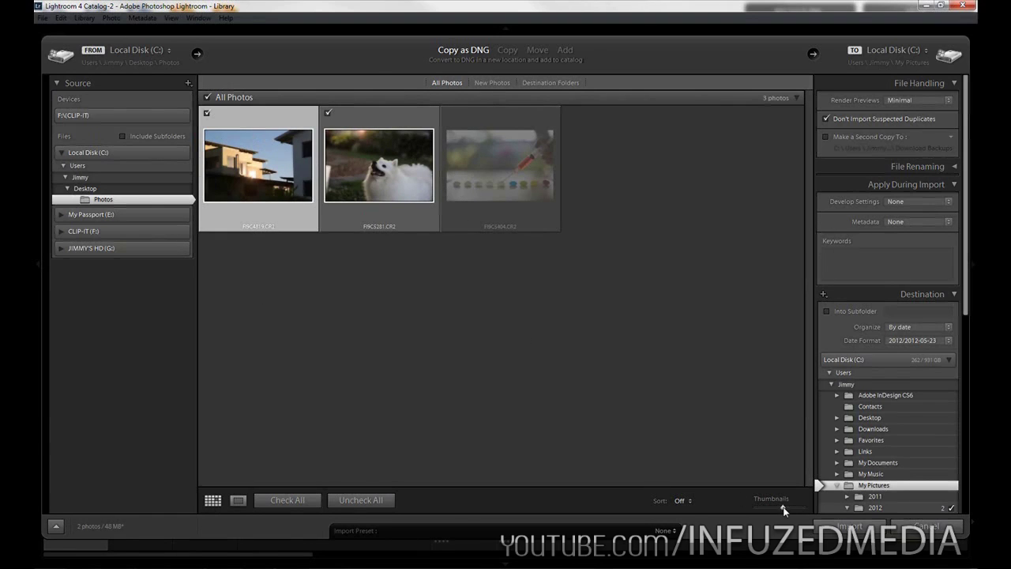
{"action": "mouse_move", "coordinate": [781, 509]}
{"action": "left_mouse_down"}
{"action": "mouse_move", "coordinate": [765, 508]}
{"action": "mouse_move", "coordinate": [800, 512]}
{"action": "mouse_move", "coordinate": [791, 514]}
{"action": "left_mouse_up"}
{"action": "double_click", "coordinate": [308, 229]}
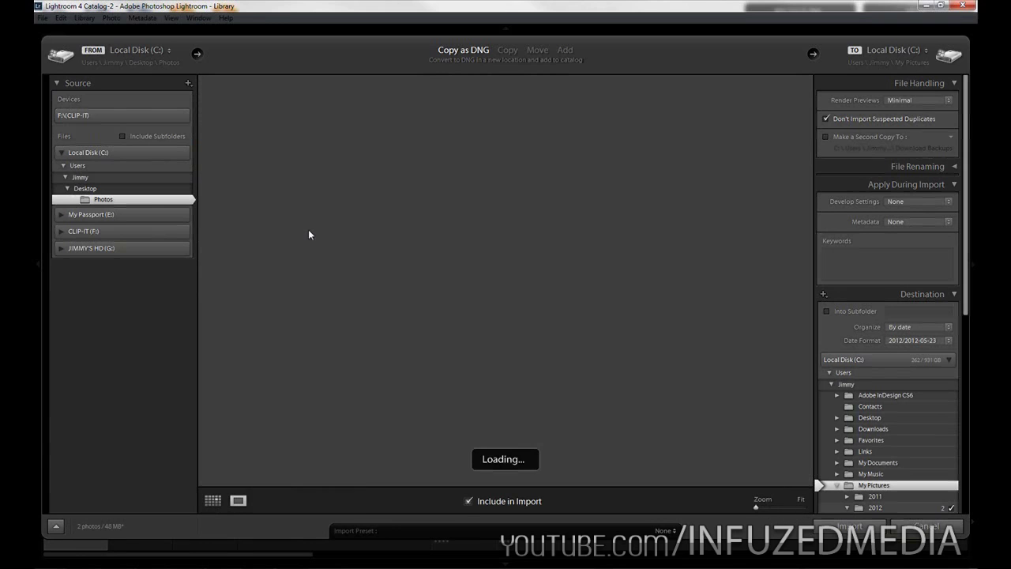
{"action": "key", "text": "Right"}
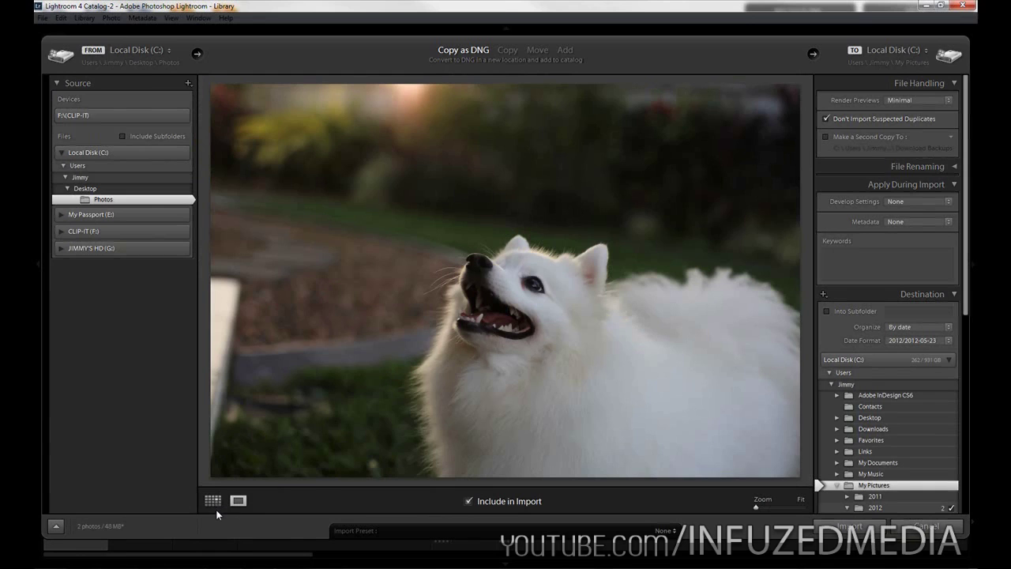
{"action": "left_click", "coordinate": [213, 503]}
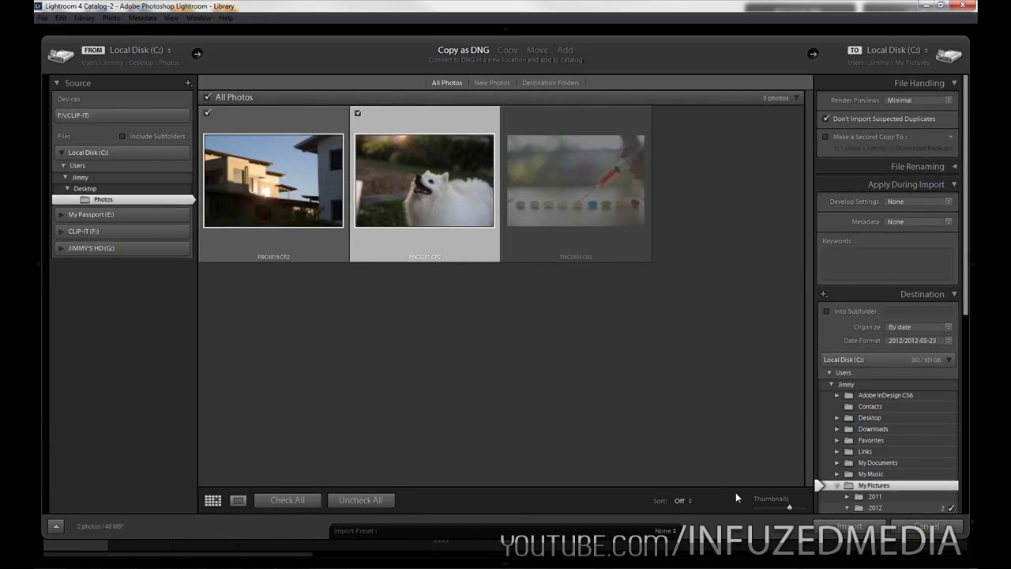
{"action": "left_click", "coordinate": [850, 527]}
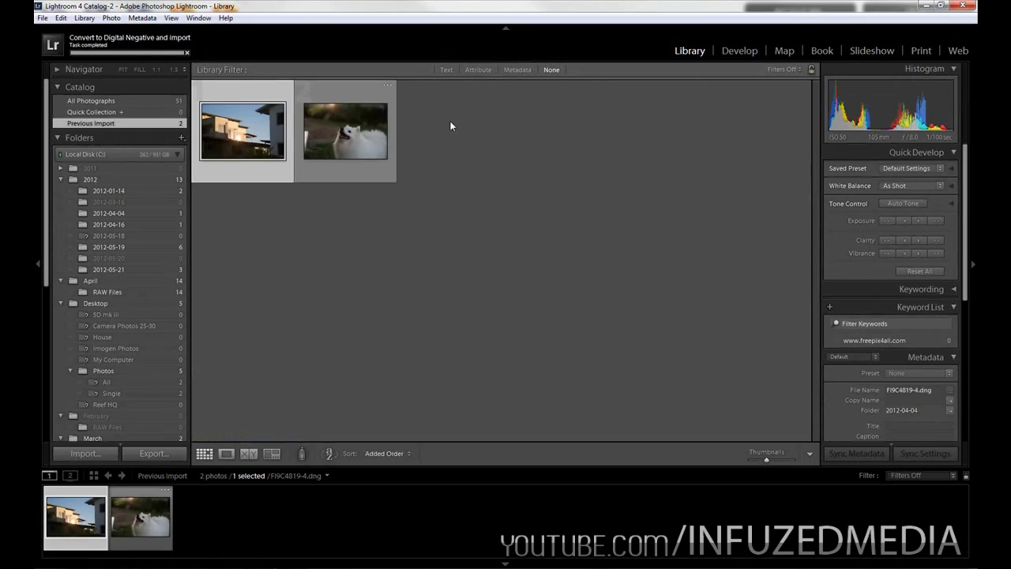
{"action": "left_click", "coordinate": [324, 343]}
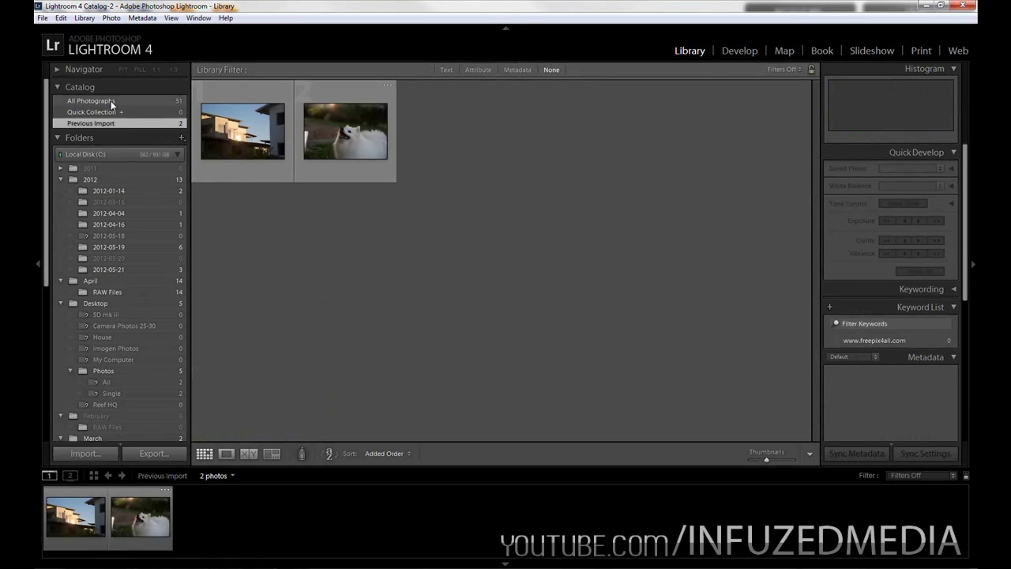
{"action": "left_click", "coordinate": [76, 103]}
{"action": "scroll", "coordinate": [495, 199], "scroll_direction": "down", "scroll_amount": 10}
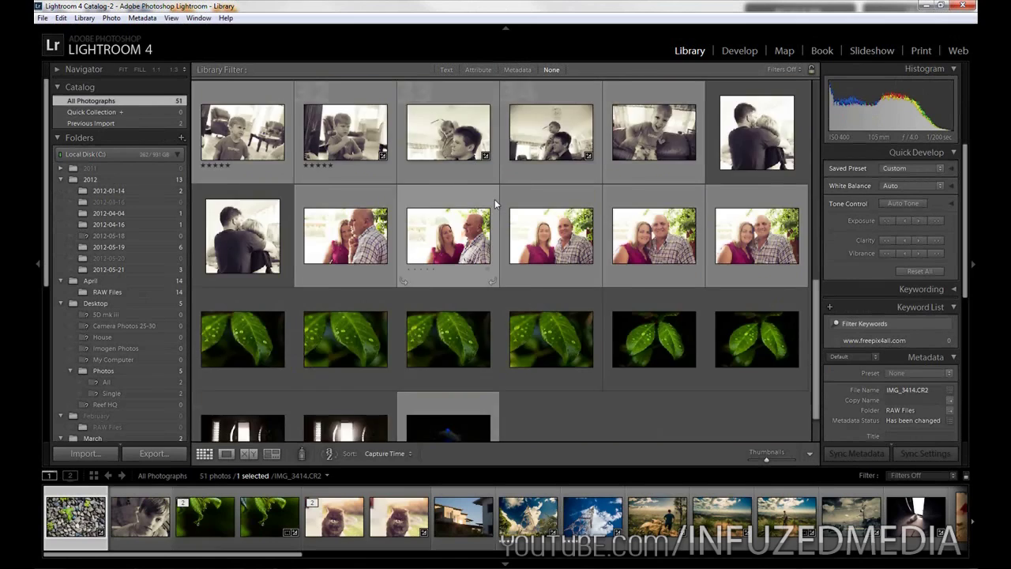
{"action": "scroll", "coordinate": [444, 290], "scroll_direction": "up", "scroll_amount": 9}
{"action": "scroll", "coordinate": [445, 298], "scroll_direction": "up", "scroll_amount": 2}
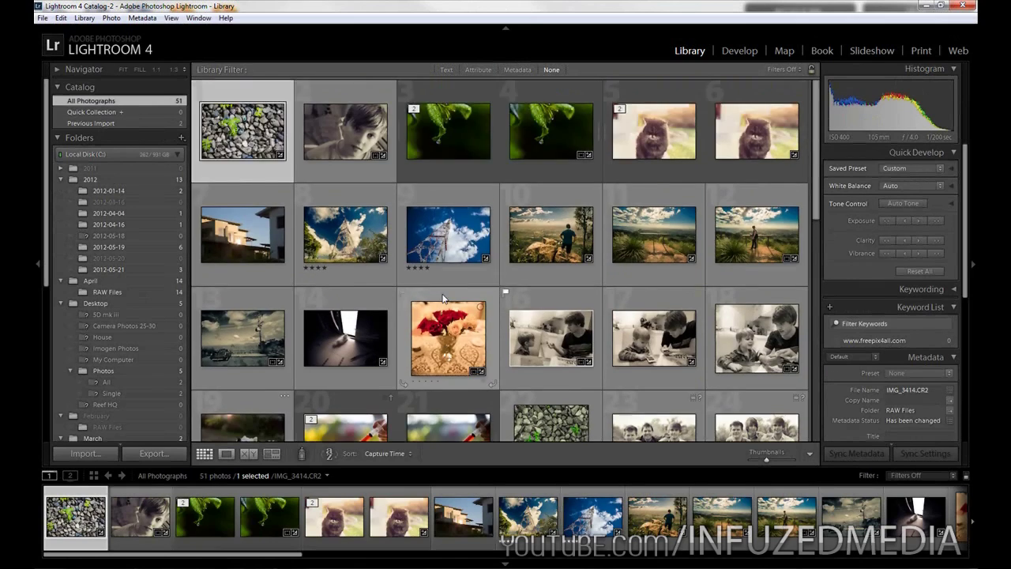
{"action": "scroll", "coordinate": [445, 299], "scroll_direction": "down", "scroll_amount": 10}
{"action": "left_click", "coordinate": [666, 388]}
{"action": "scroll", "coordinate": [667, 387], "scroll_direction": "up", "scroll_amount": 10}
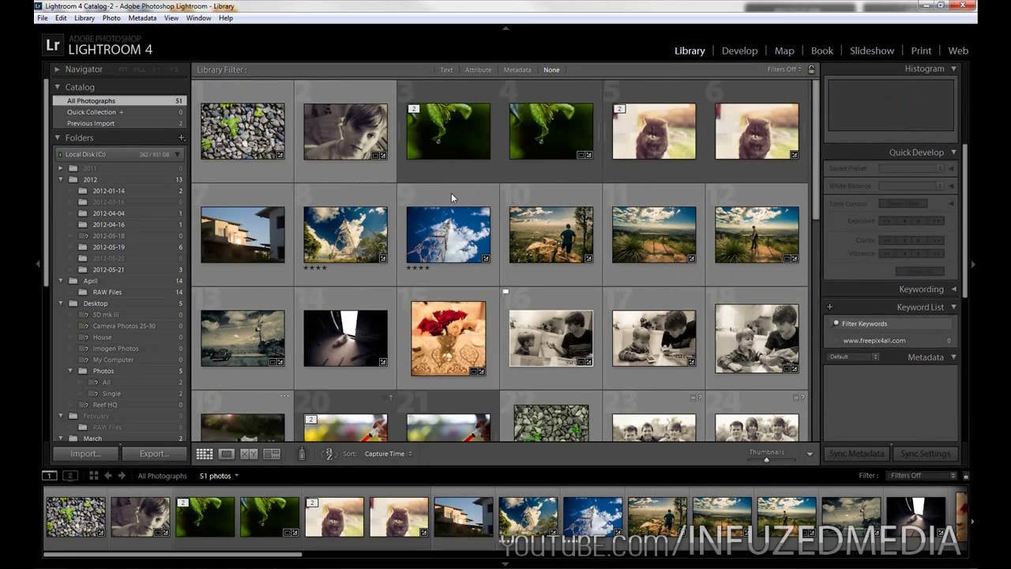
{"action": "scroll", "coordinate": [219, 245], "scroll_direction": "down", "scroll_amount": 1}
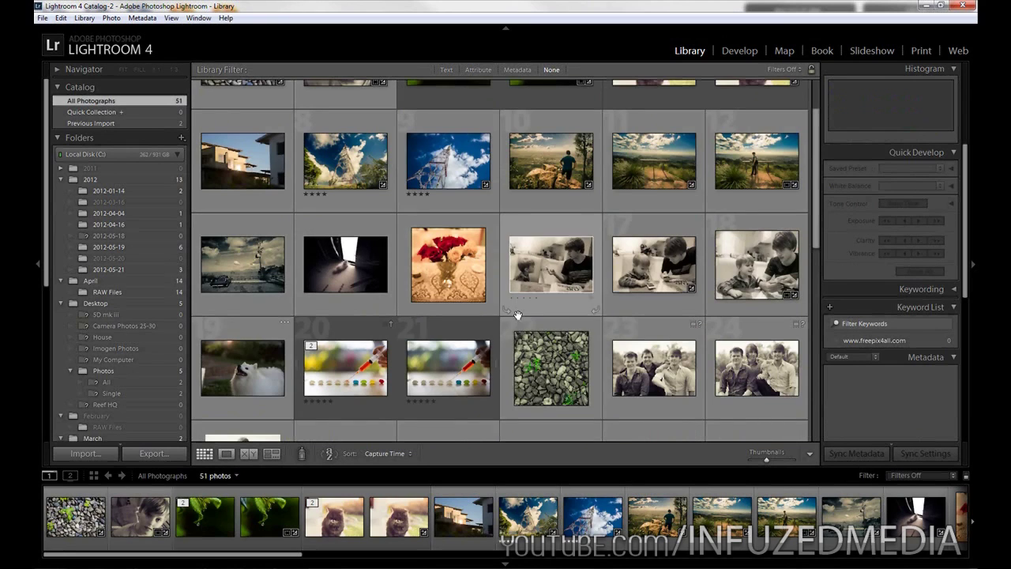
{"action": "scroll", "coordinate": [562, 382], "scroll_direction": "down", "scroll_amount": 6}
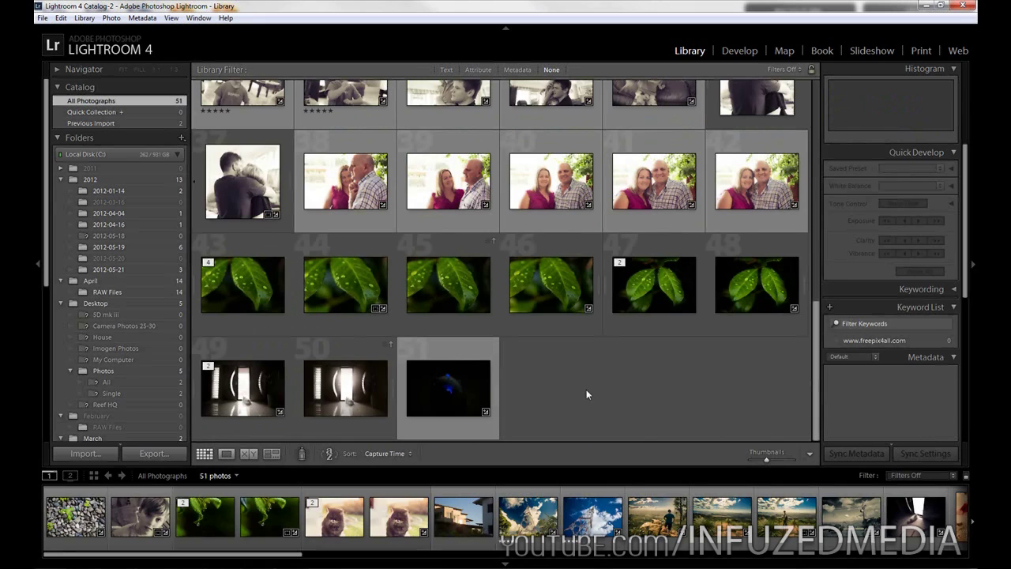
{"action": "left_click", "coordinate": [393, 454]}
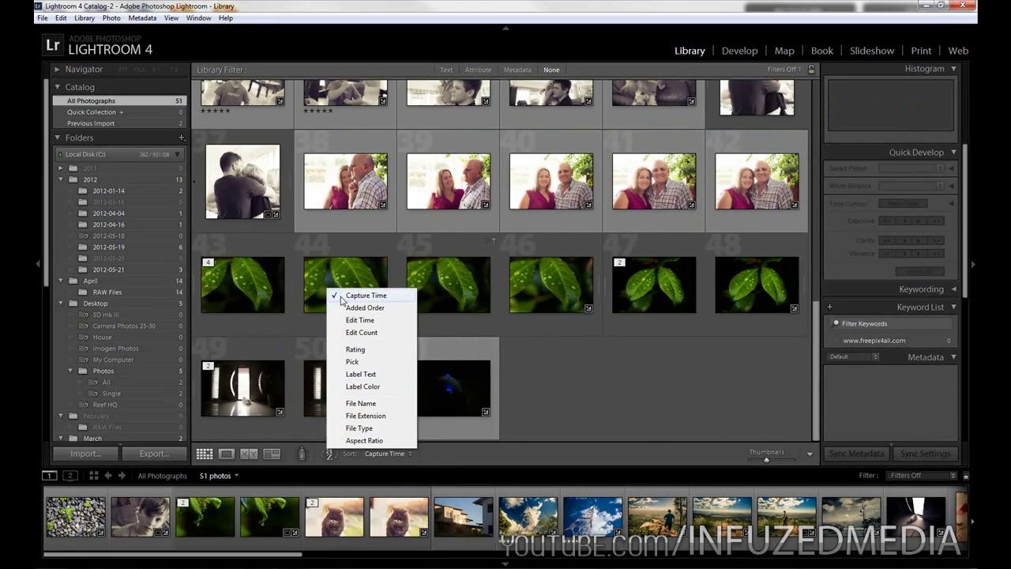
{"action": "left_click", "coordinate": [553, 384]}
{"action": "scroll", "coordinate": [552, 384], "scroll_direction": "up", "scroll_amount": 8}
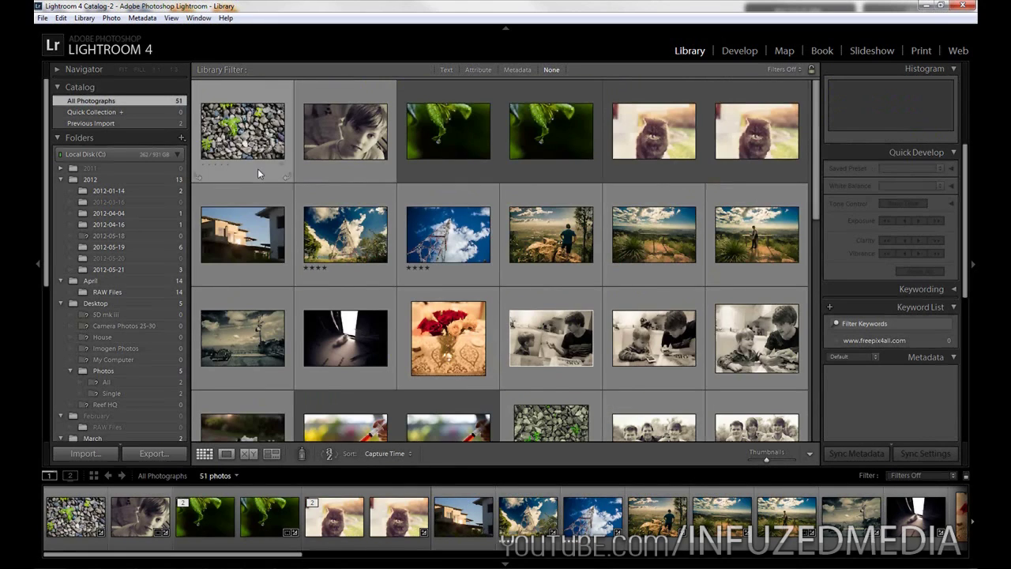
{"action": "scroll", "coordinate": [264, 261], "scroll_direction": "down", "scroll_amount": 3}
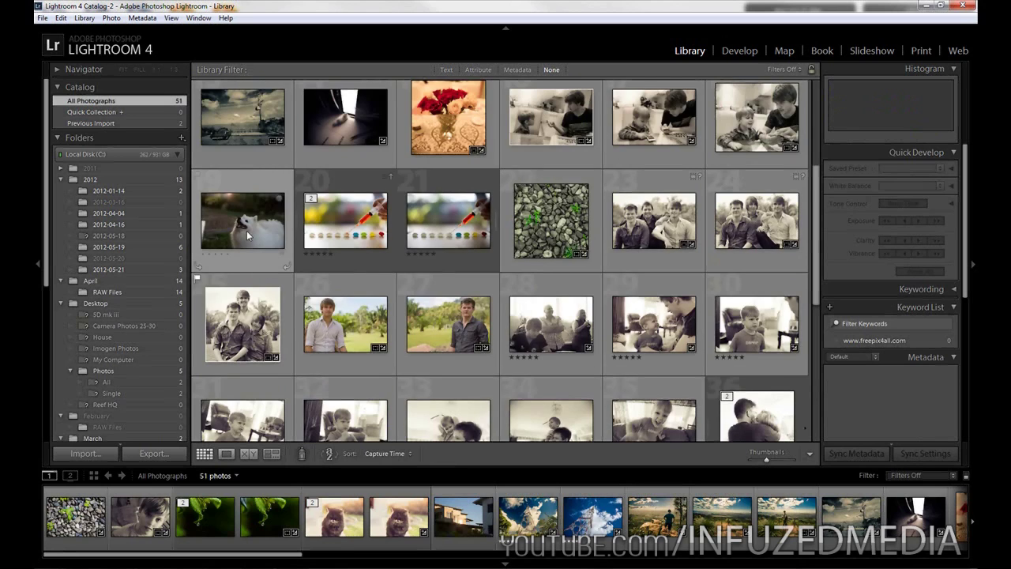
{"action": "scroll", "coordinate": [383, 292], "scroll_direction": "down", "scroll_amount": 3}
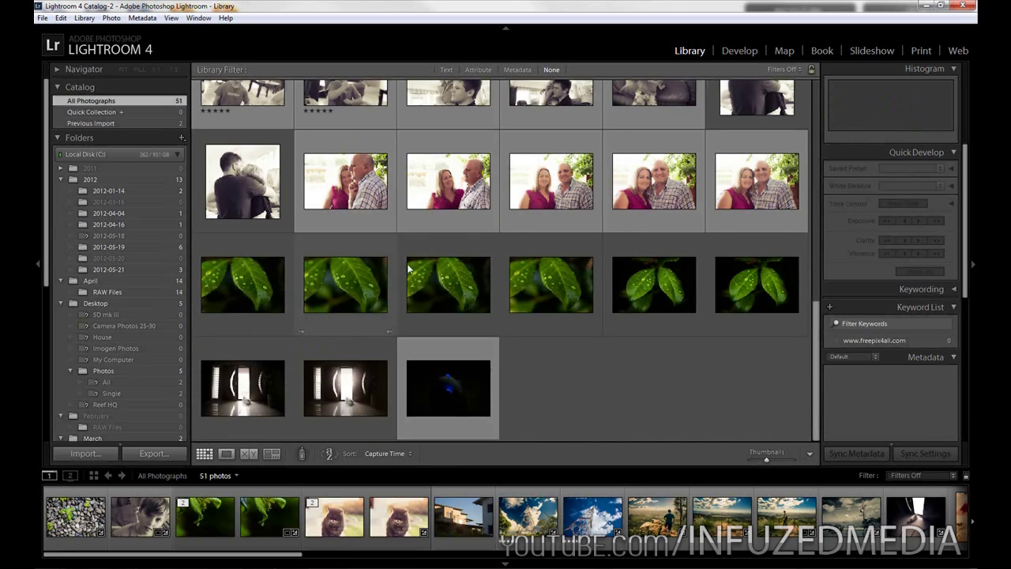
{"action": "left_click", "coordinate": [393, 455]}
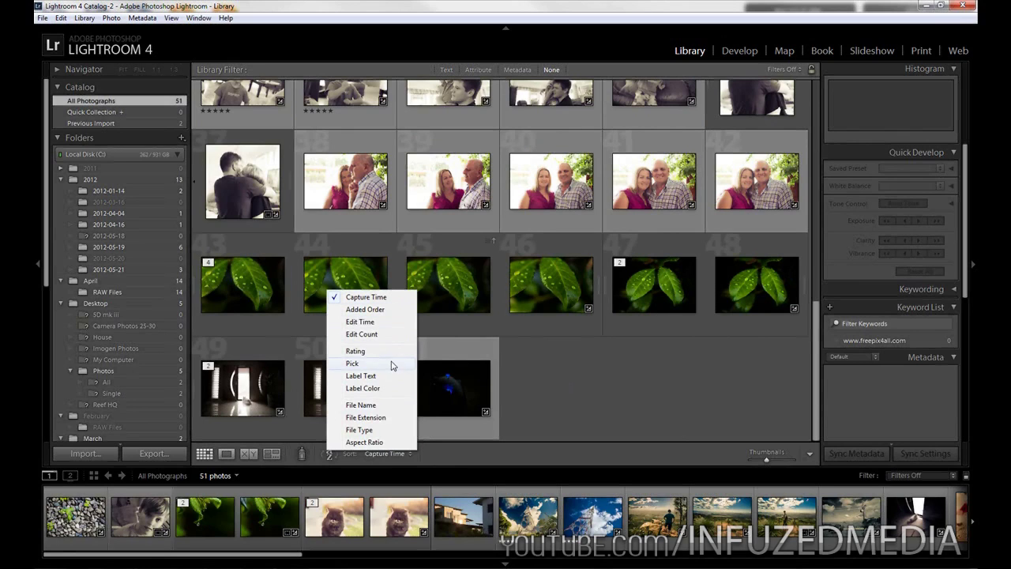
{"action": "left_click", "coordinate": [575, 396]}
{"action": "scroll", "coordinate": [580, 387], "scroll_direction": "up", "scroll_amount": 10}
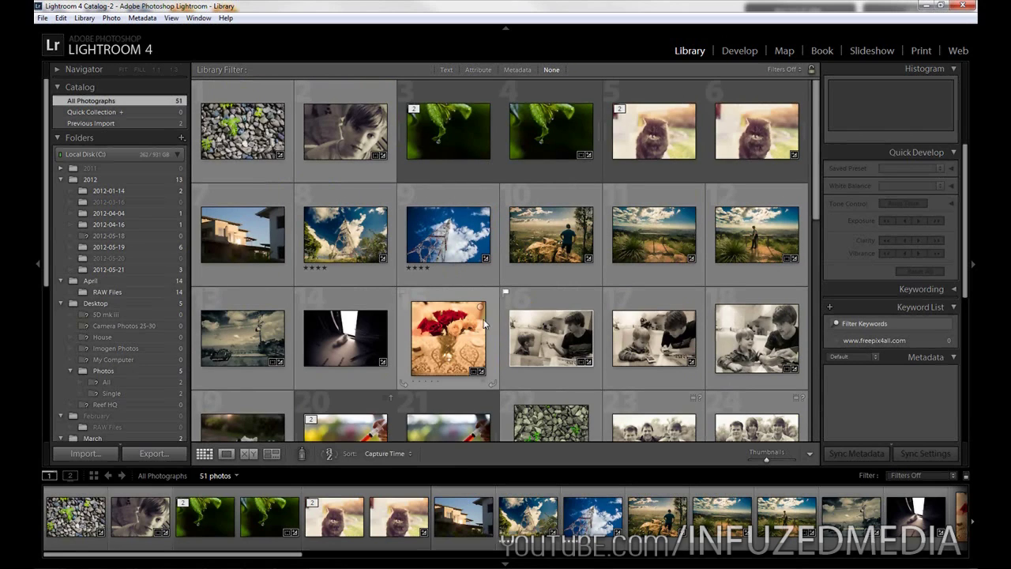
Open the rock photo in Loupe view, rate it one through five stars, then clear the rating
{"action": "double_click", "coordinate": [245, 159]}
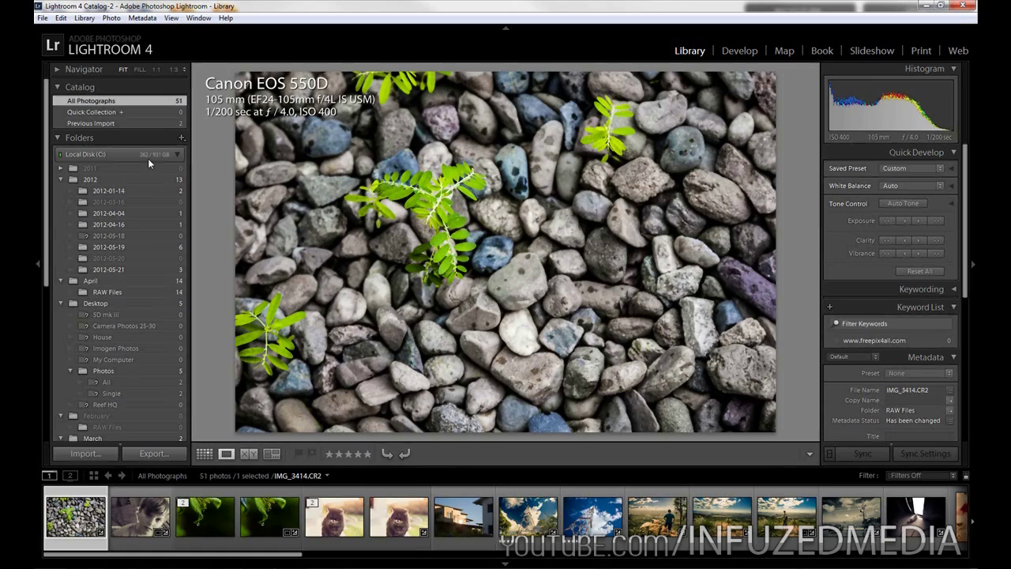
{"action": "key", "text": "1"}
{"action": "key", "text": "2"}
{"action": "key", "text": "3"}
{"action": "key", "text": "4"}
{"action": "key", "text": "5"}
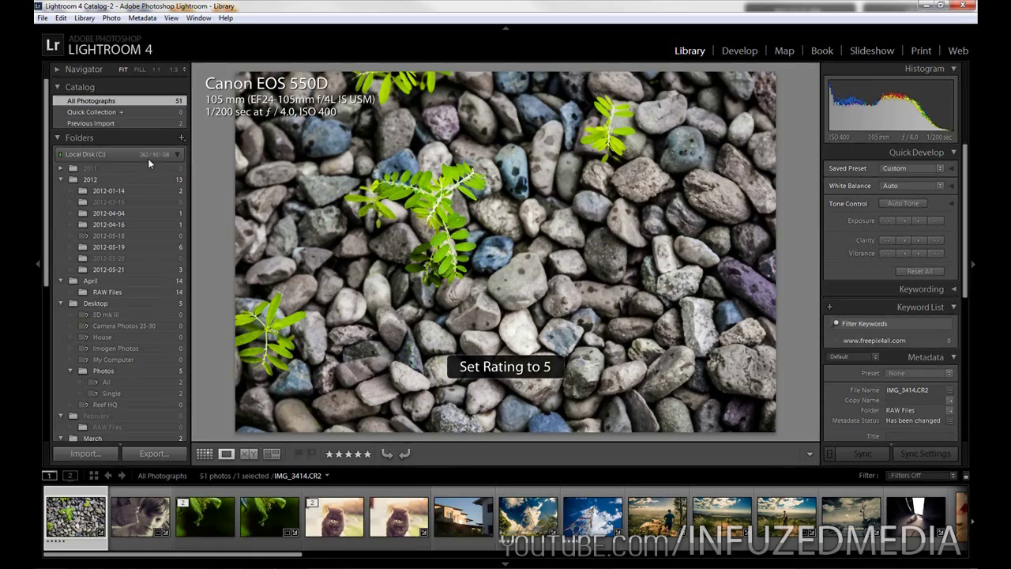
{"action": "key", "text": "0"}
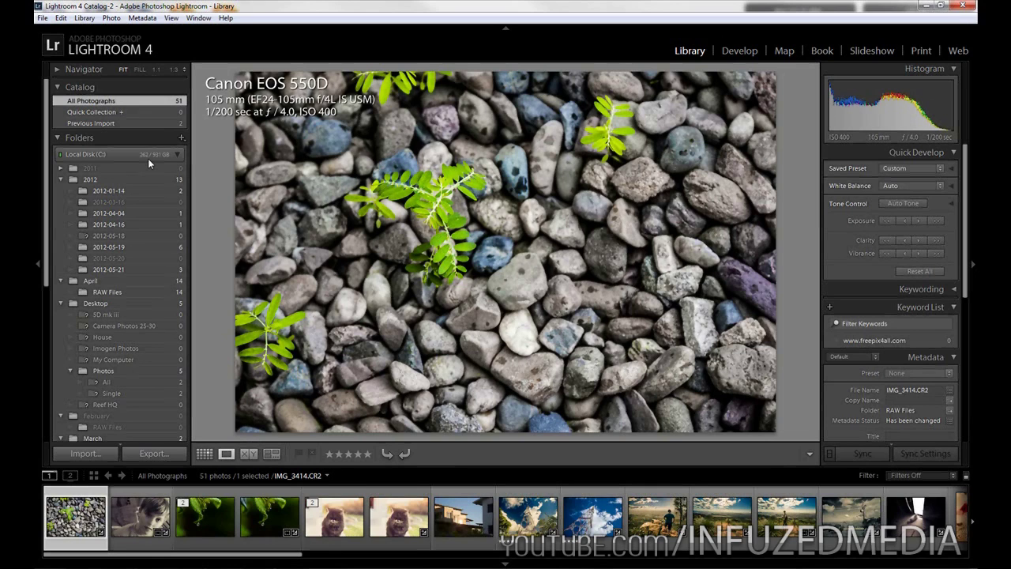
Show the two-leaf water-droplet photo IMG_5640-Edit-2-Edit.tif large from the filmstrip
{"action": "right_click", "coordinate": [241, 270]}
{"action": "left_click", "coordinate": [240, 515]}
{"action": "scroll", "coordinate": [241, 515], "scroll_direction": "down", "scroll_amount": 5}
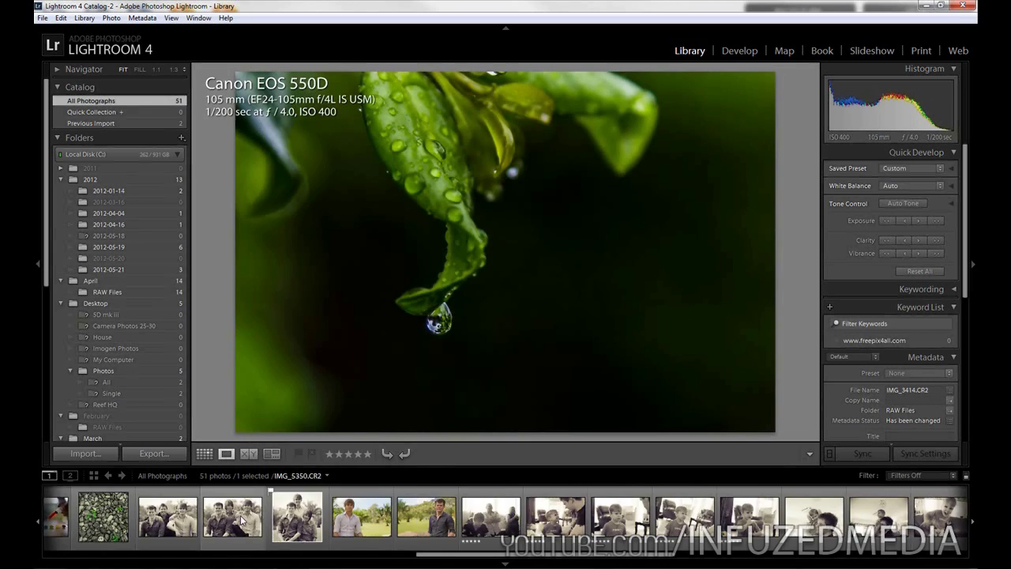
{"action": "left_click", "coordinate": [417, 518]}
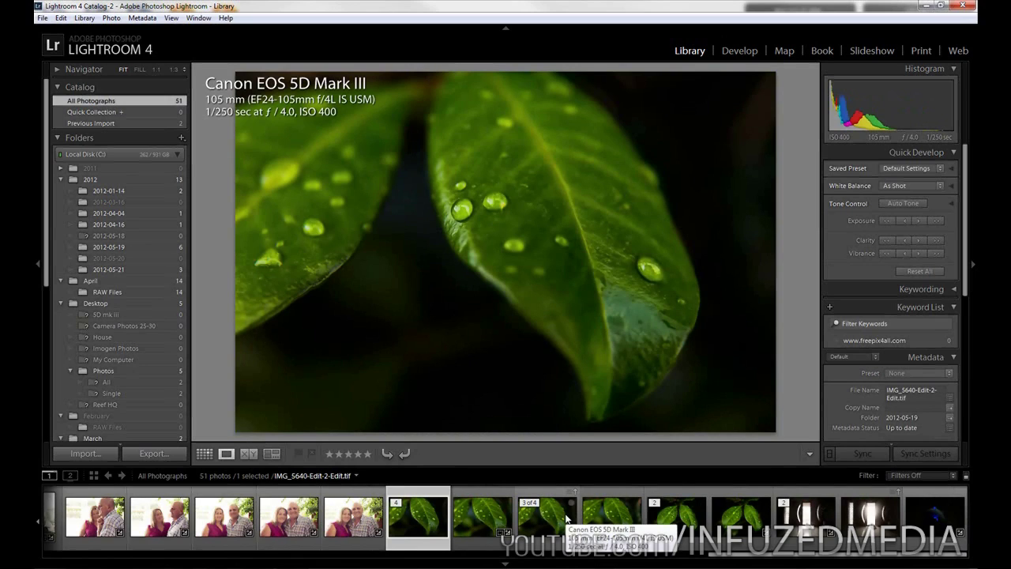
{"action": "scroll", "coordinate": [566, 517], "scroll_direction": "down", "scroll_amount": 10}
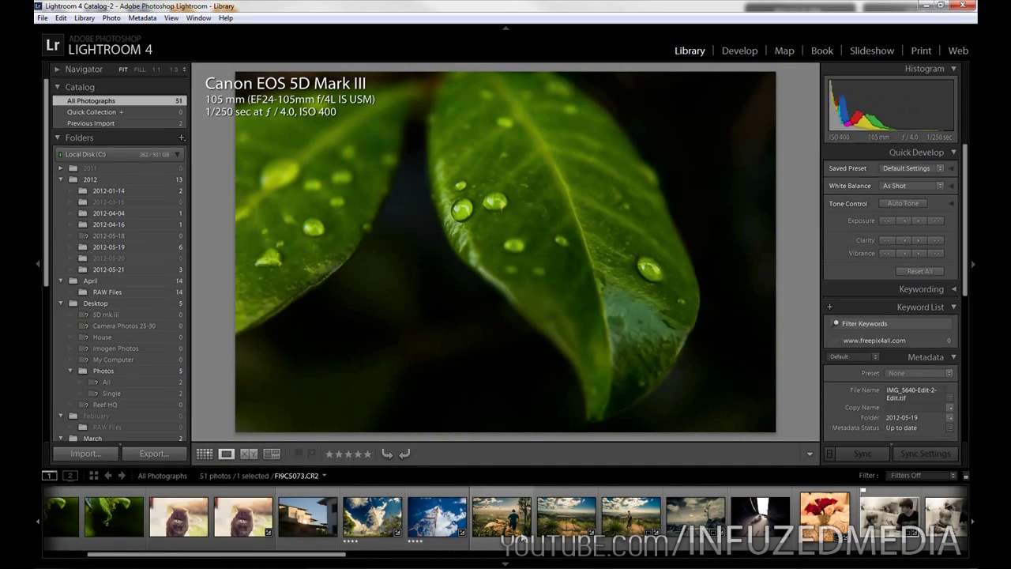
{"action": "scroll", "coordinate": [214, 557], "scroll_direction": "up", "scroll_amount": 5}
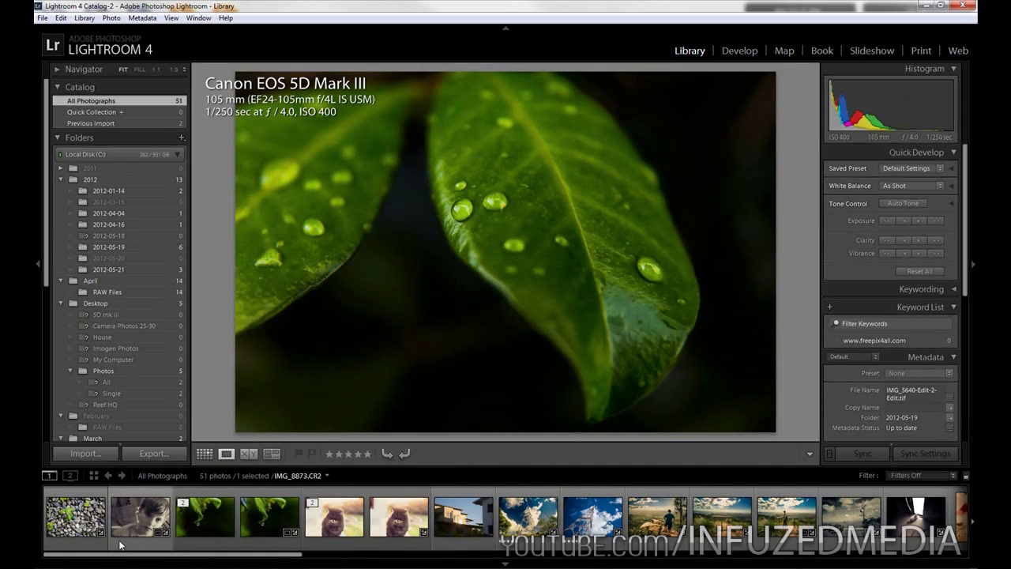
Zoom the leaf photo to 1:1 in the Navigator, pan across the droplets, then return to FIT
{"action": "left_click", "coordinate": [57, 69]}
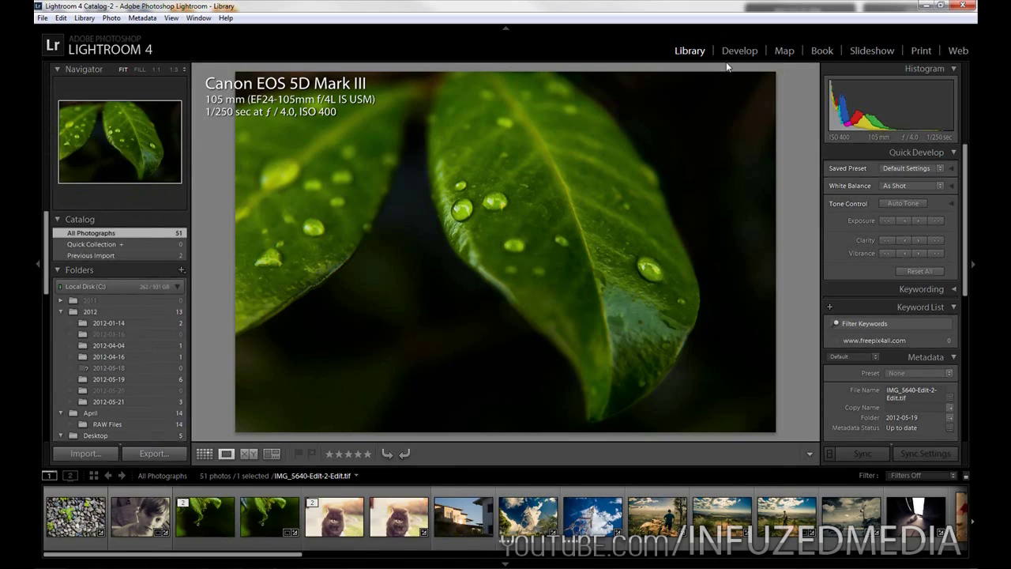
{"action": "left_click", "coordinate": [437, 214]}
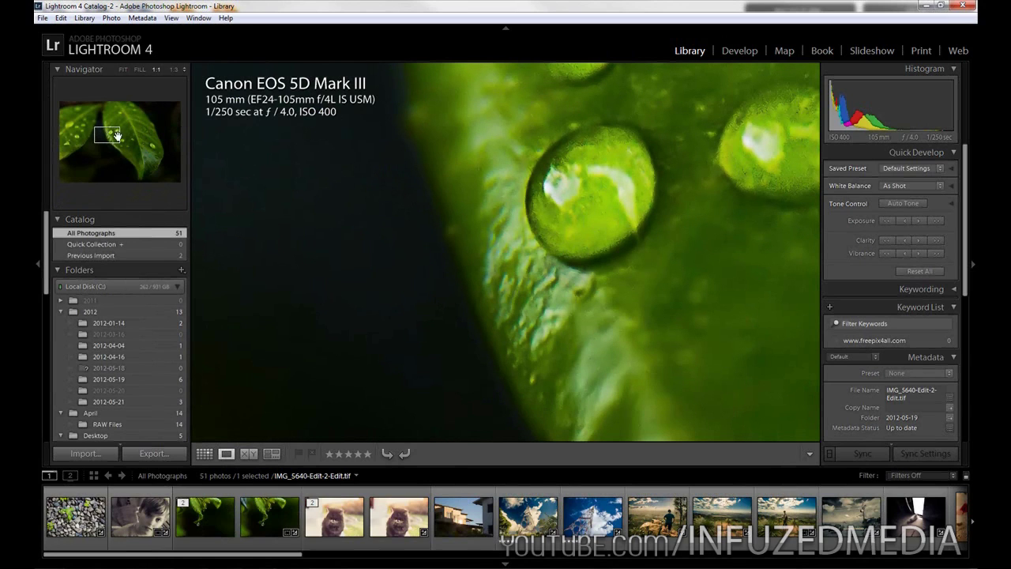
{"action": "left_click_drag", "start_coordinate": [107, 135], "coordinate": [155, 149]}
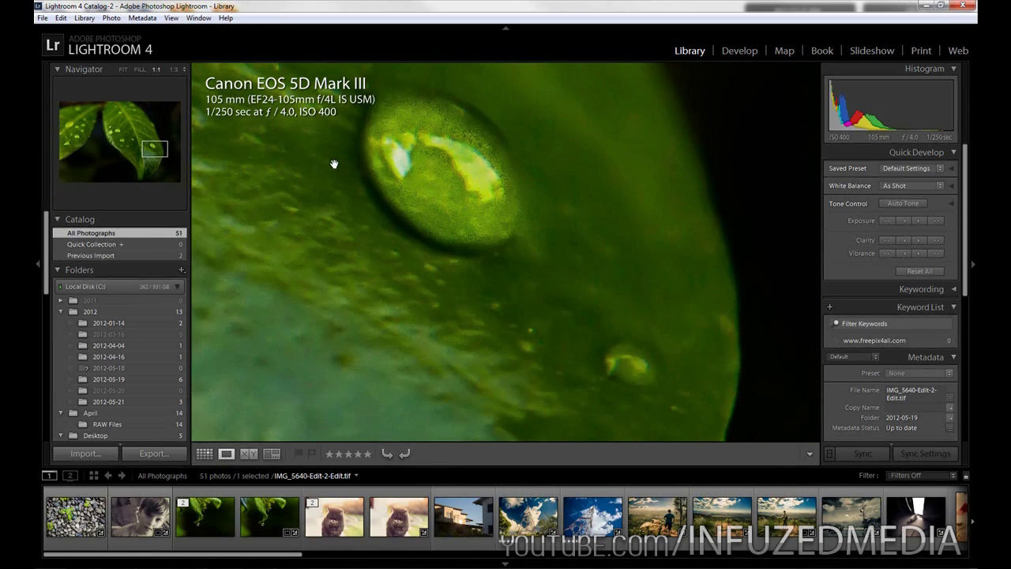
{"action": "left_click", "coordinate": [334, 163]}
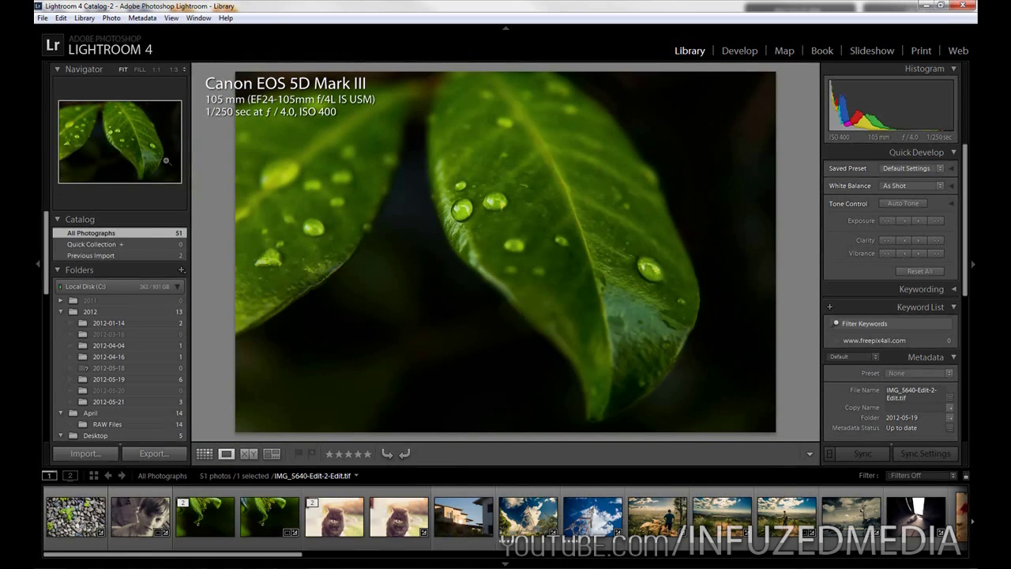
{"action": "left_click", "coordinate": [157, 69]}
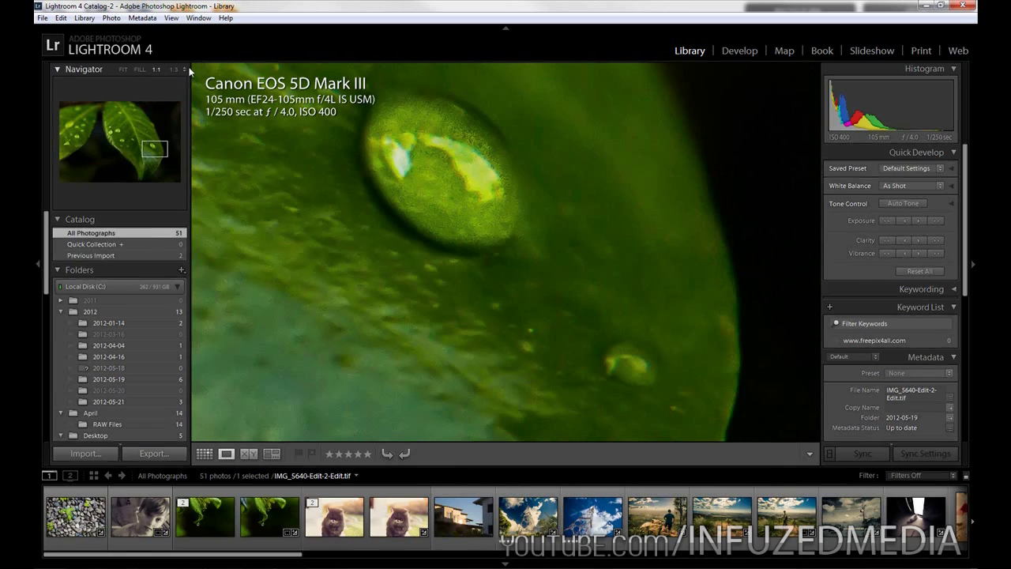
{"action": "left_click", "coordinate": [185, 69]}
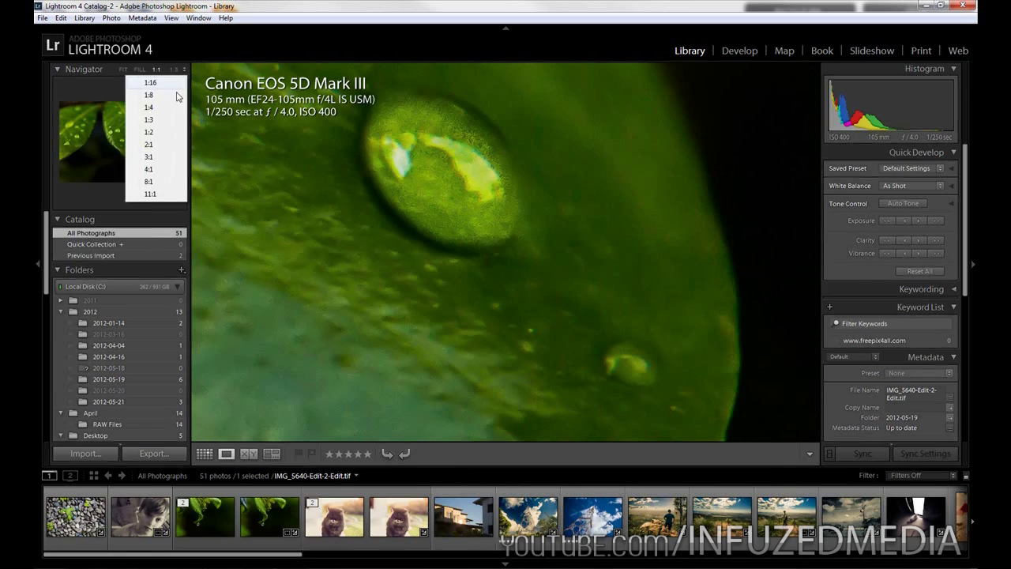
{"action": "left_click", "coordinate": [124, 70]}
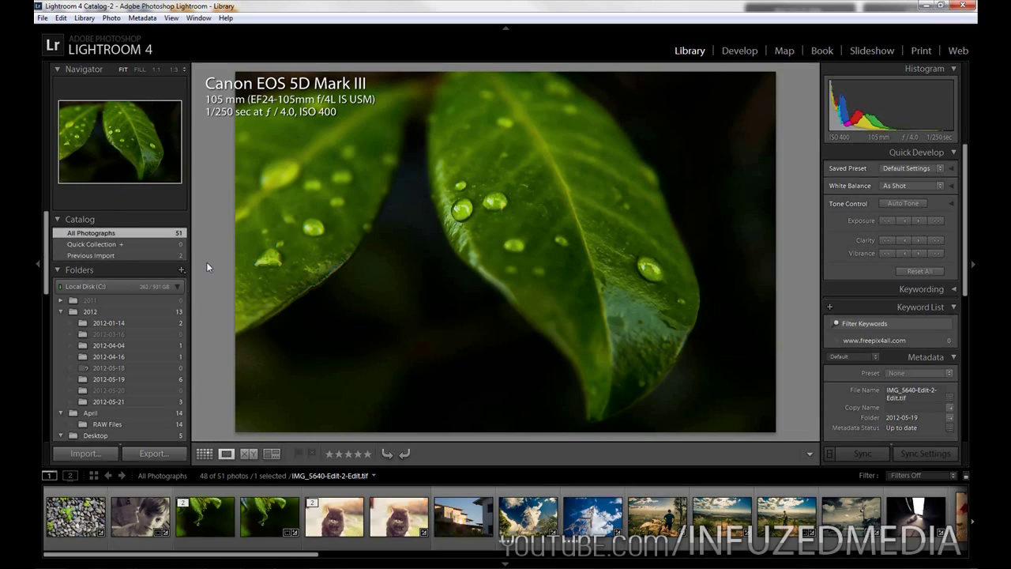
{"action": "scroll", "coordinate": [132, 308], "scroll_direction": "down", "scroll_amount": 6}
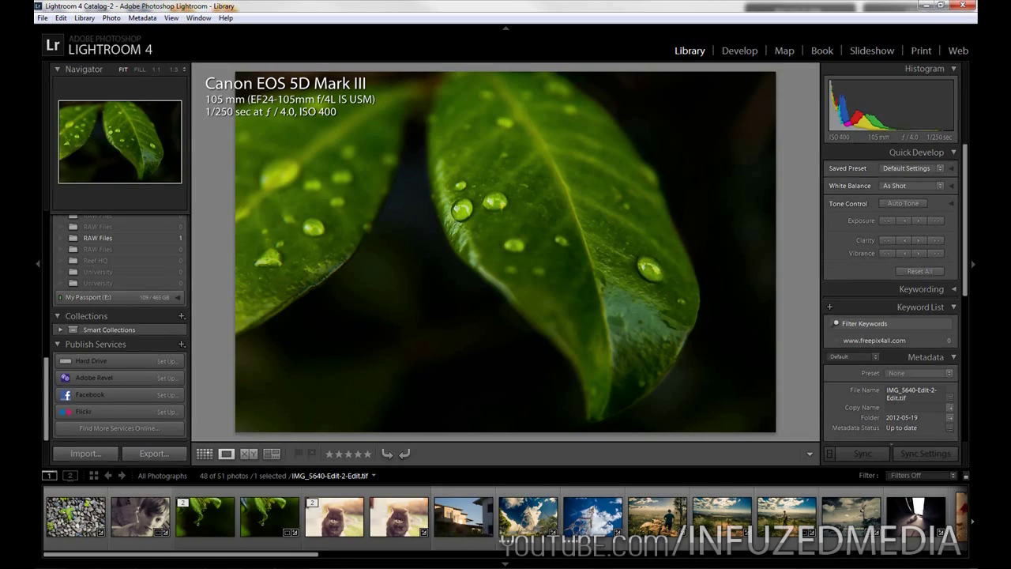
Scroll the Metadata panel to the EXIF fields (5760 x 3840, 105 mm, ISO 400) and scroll the filmstrip right
{"action": "scroll", "coordinate": [893, 277], "scroll_direction": "down", "scroll_amount": 3}
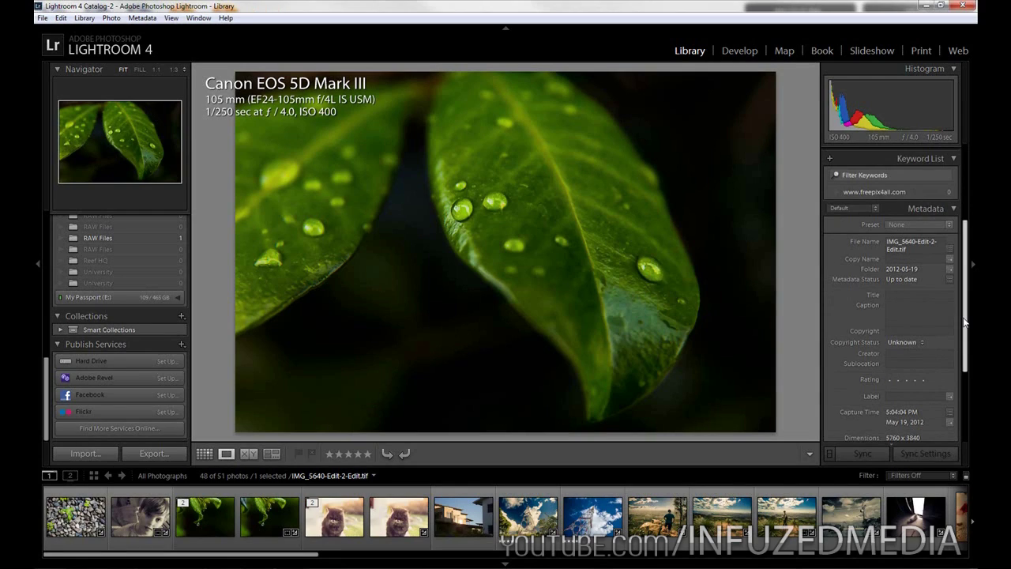
{"action": "left_click_drag", "start_coordinate": [966, 245], "coordinate": [973, 319]}
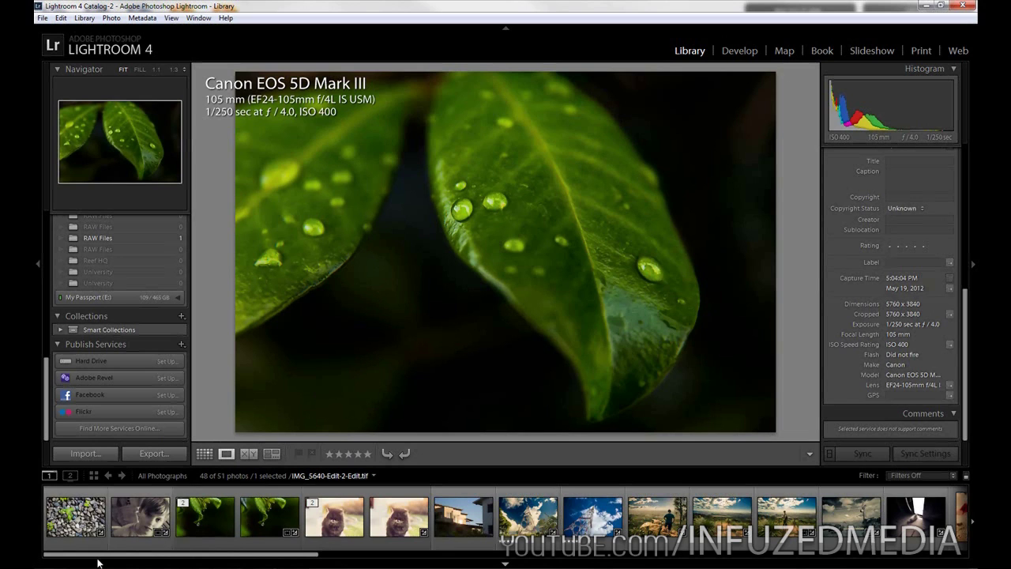
{"action": "left_click_drag", "start_coordinate": [101, 554], "coordinate": [810, 566]}
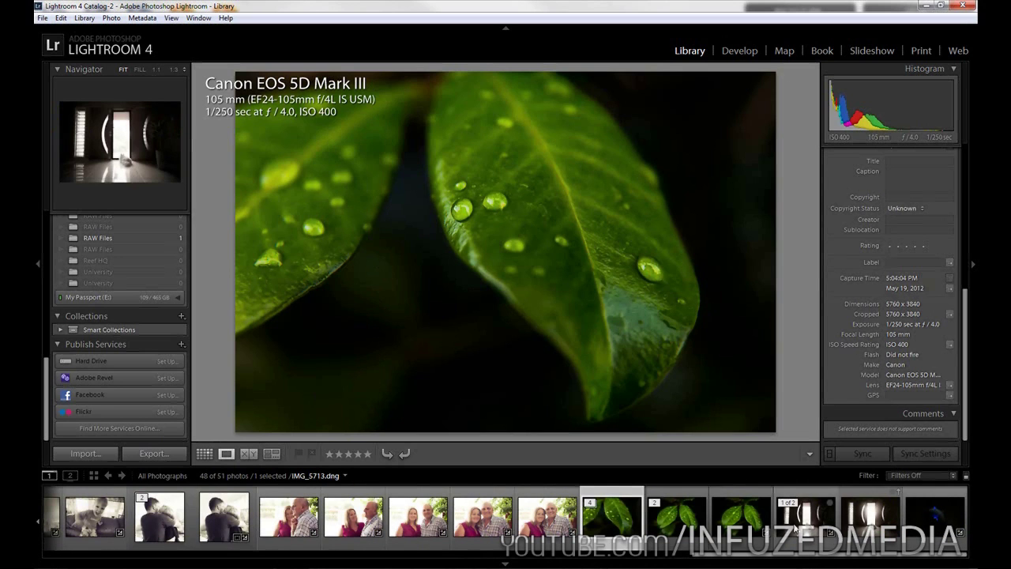
Select the backlit dog-in-doorway photo IMG_5713-Edit.tif in the filmstrip
{"action": "left_click", "coordinate": [869, 518]}
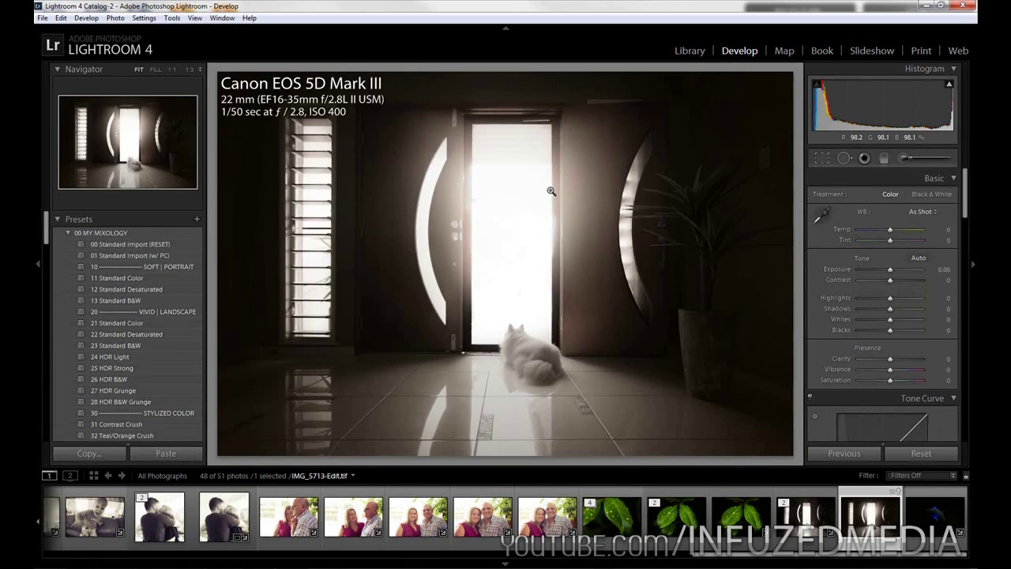
Collapse the 00 MY MIXOLOGY, 01 BASE ADJUSTMENTS and 06 COLOR TONING preset folders
{"action": "left_click", "coordinate": [68, 233]}
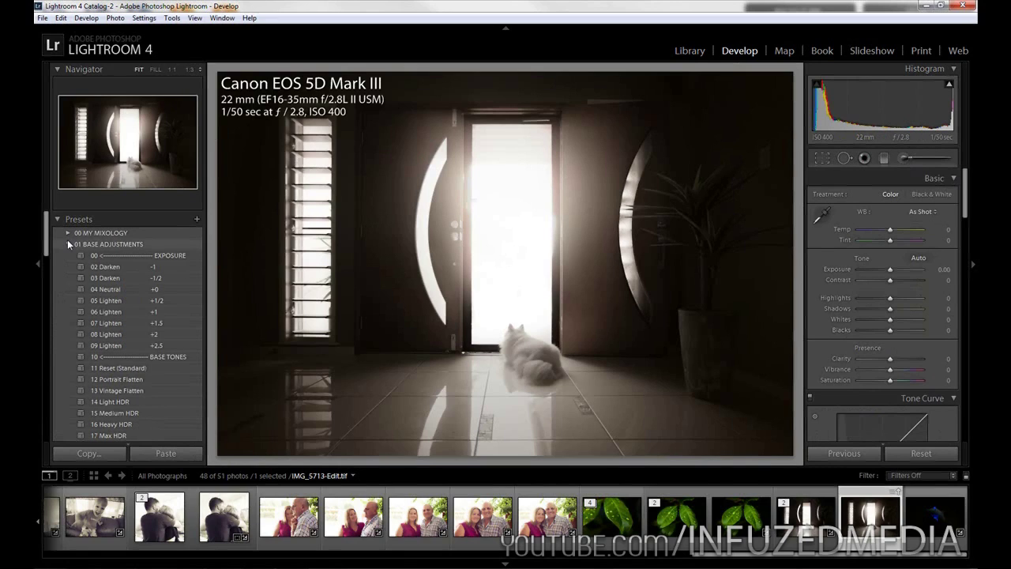
{"action": "left_click", "coordinate": [68, 241]}
{"action": "left_click", "coordinate": [68, 299]}
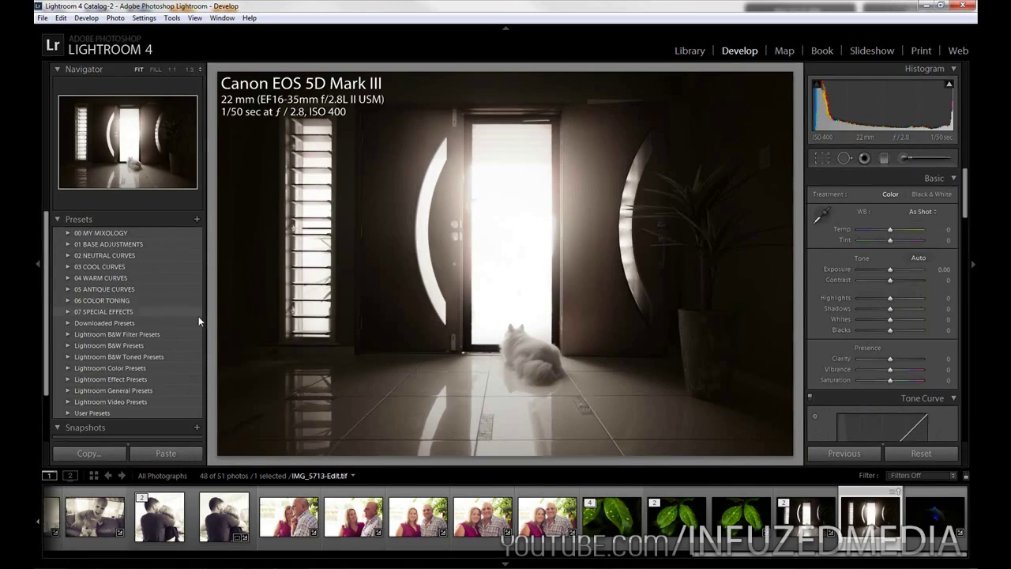
Try the B&W Contrast Low preset, undo it, and collapse Lightroom B&W Presets
{"action": "left_click", "coordinate": [69, 345]}
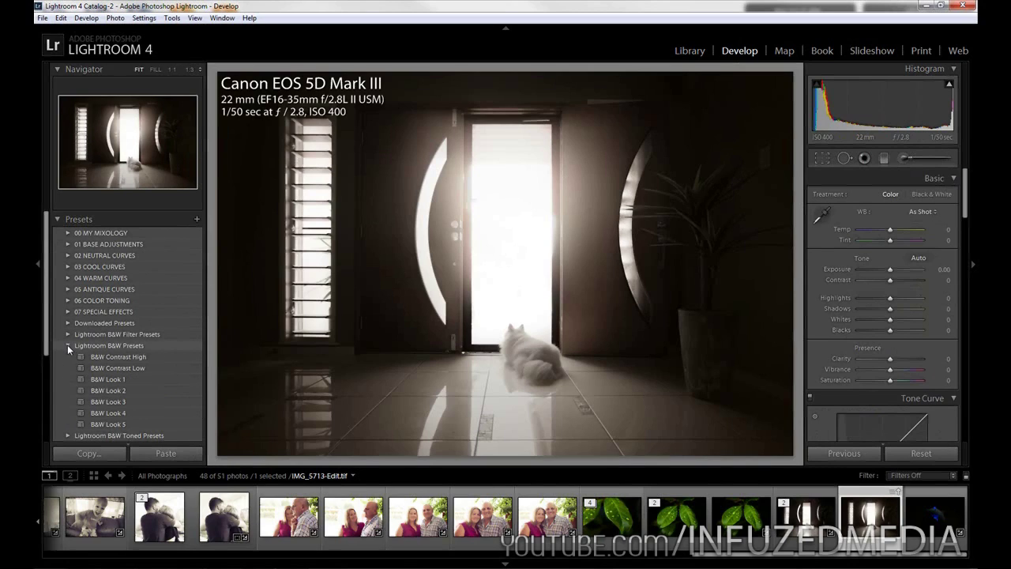
{"action": "left_click", "coordinate": [114, 366]}
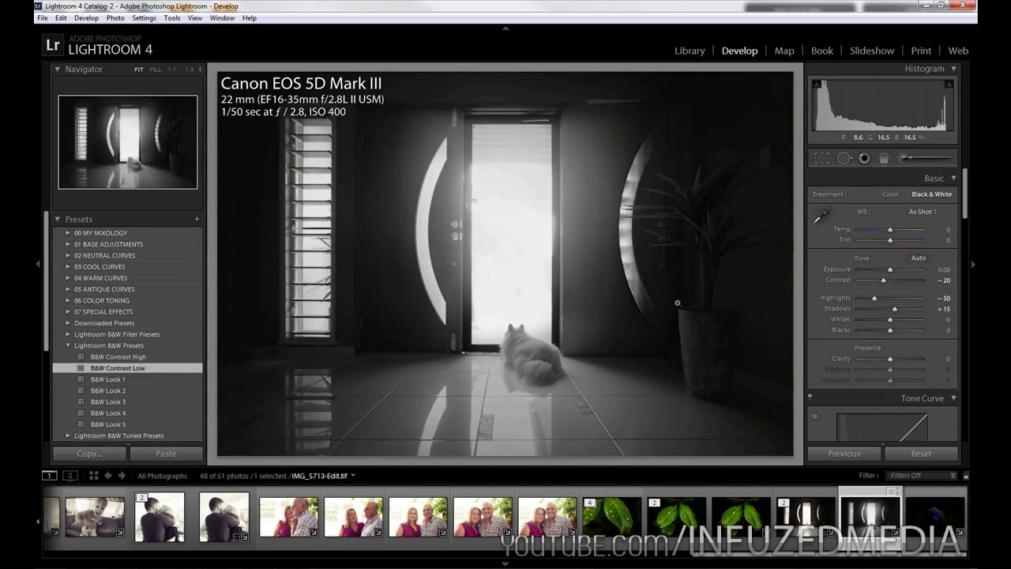
{"action": "key", "text": "ctrl+z"}
{"action": "left_click", "coordinate": [111, 346]}
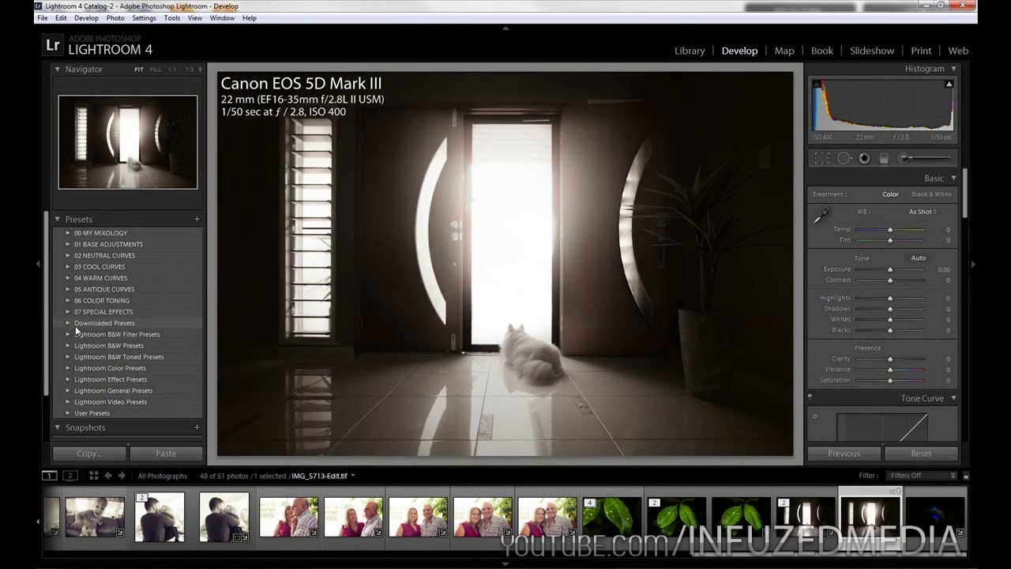
{"action": "scroll", "coordinate": [82, 327], "scroll_direction": "down", "scroll_amount": 1}
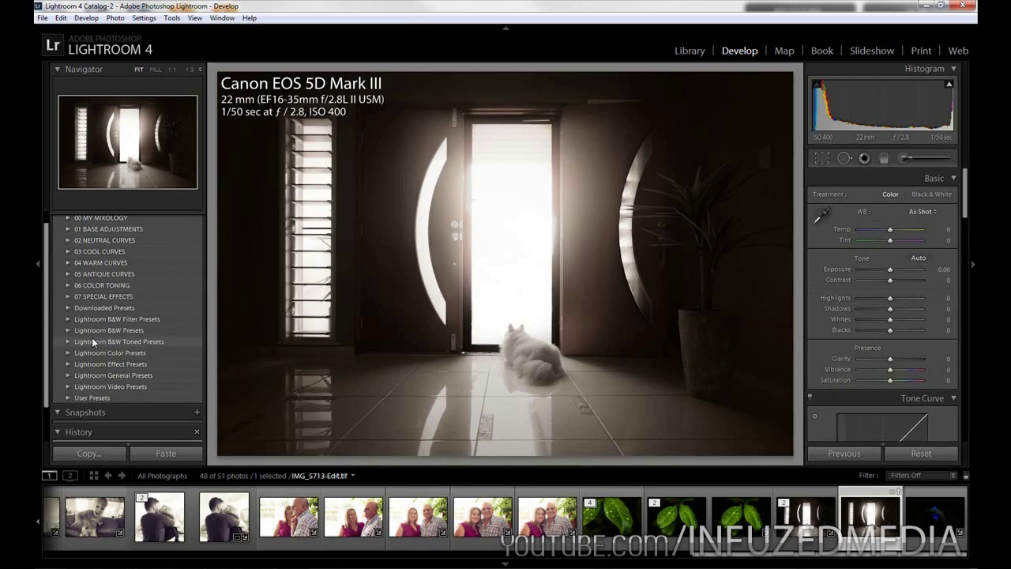
{"action": "left_click", "coordinate": [69, 339]}
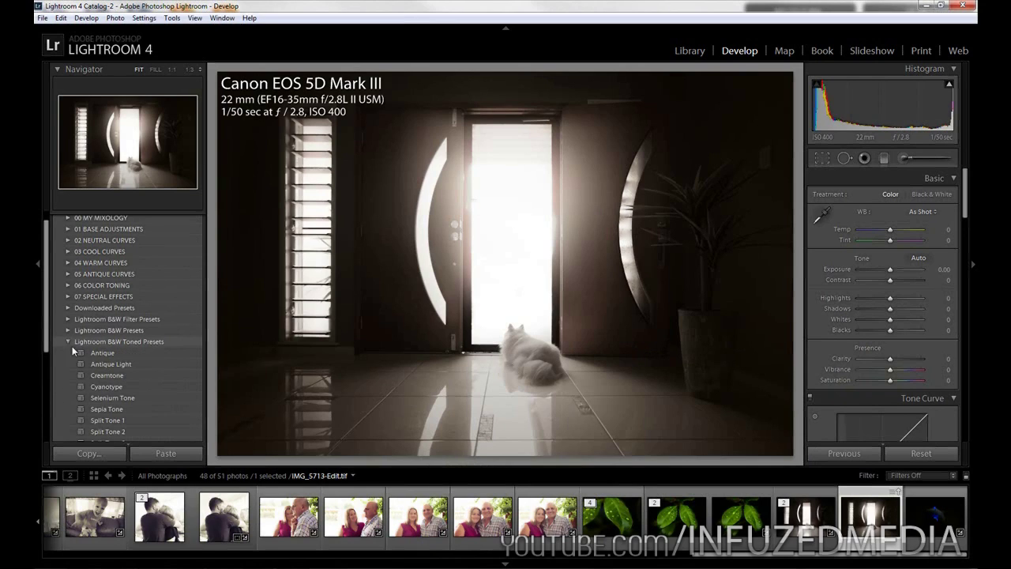
{"action": "left_click", "coordinate": [123, 376]}
{"action": "key", "text": "ctrl+z"}
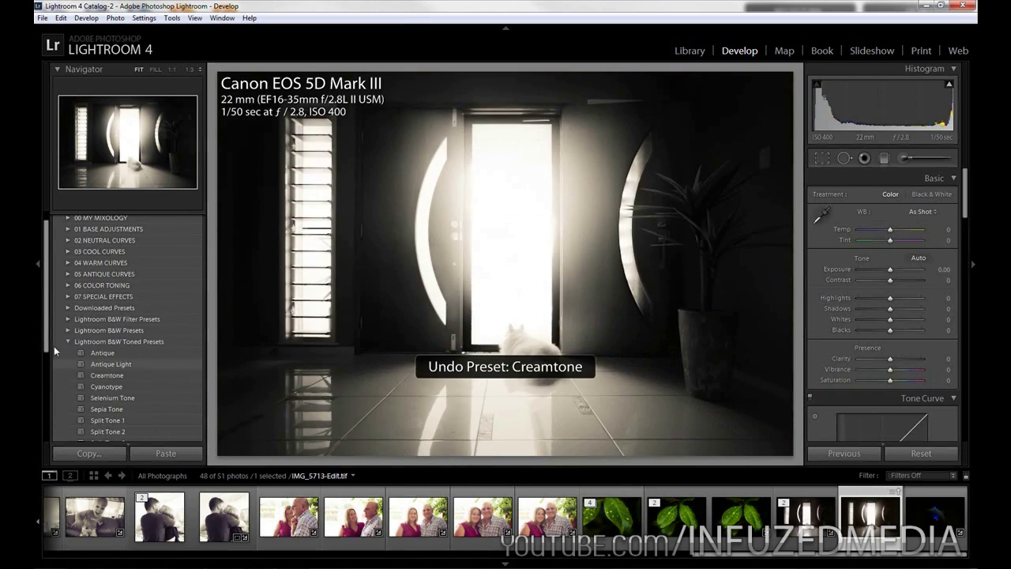
{"action": "left_click", "coordinate": [66, 341]}
{"action": "scroll", "coordinate": [164, 360], "scroll_direction": "down", "scroll_amount": 2}
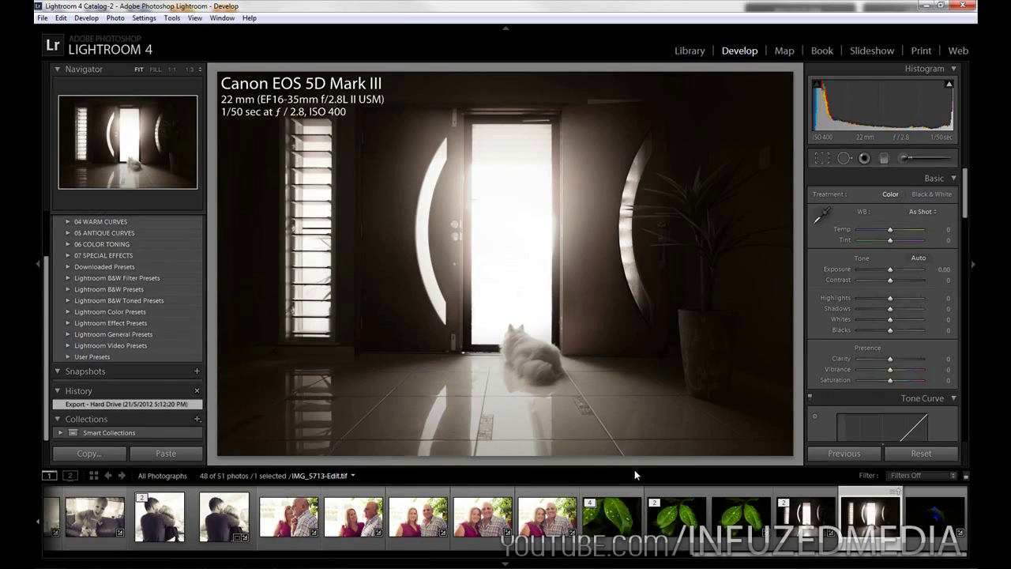
Open the DNG version of the photo and save its current settings as snapshot 1
{"action": "left_click", "coordinate": [799, 533]}
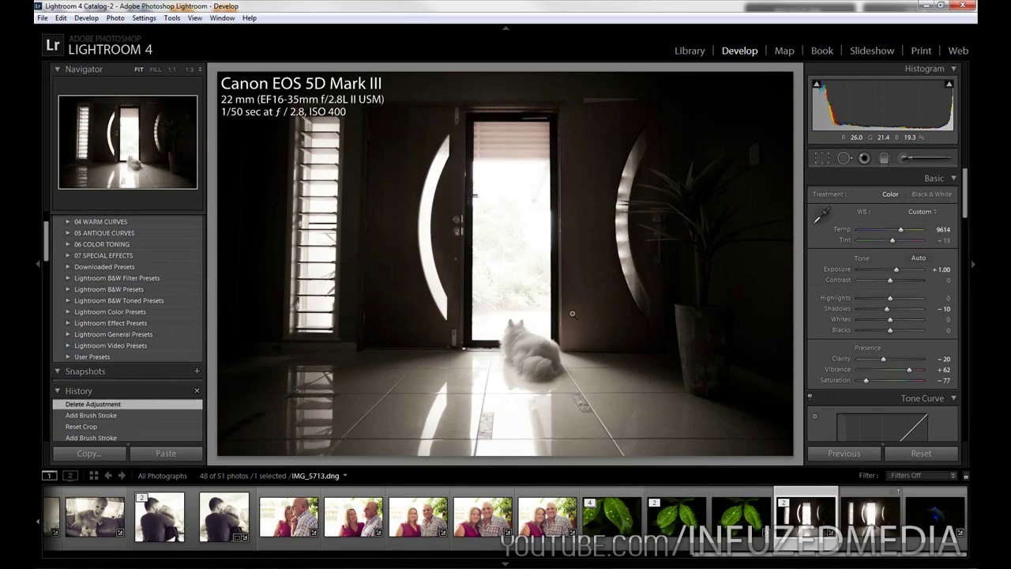
{"action": "key", "text": "ctrl+n"}
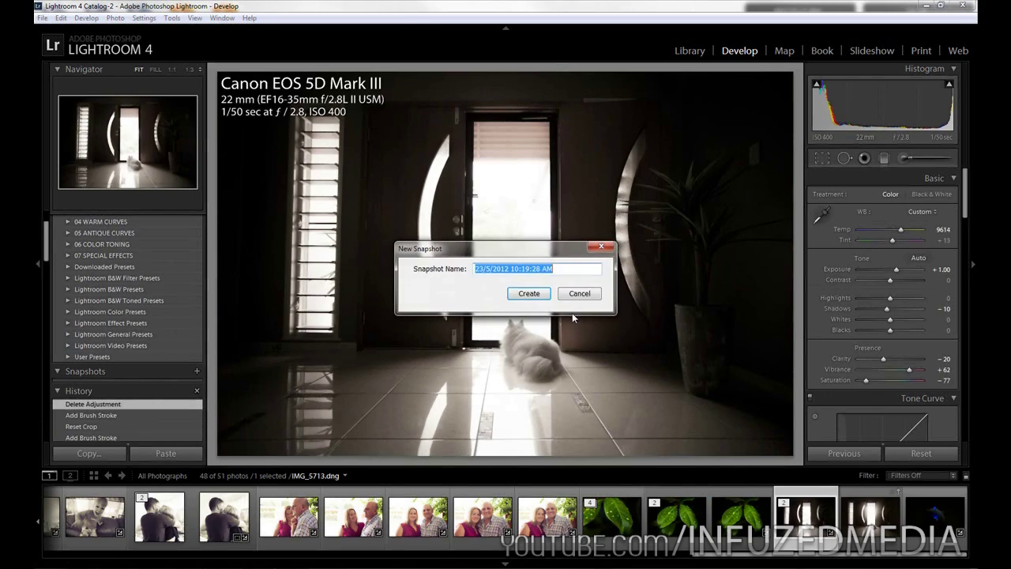
{"action": "type", "text": "1"}
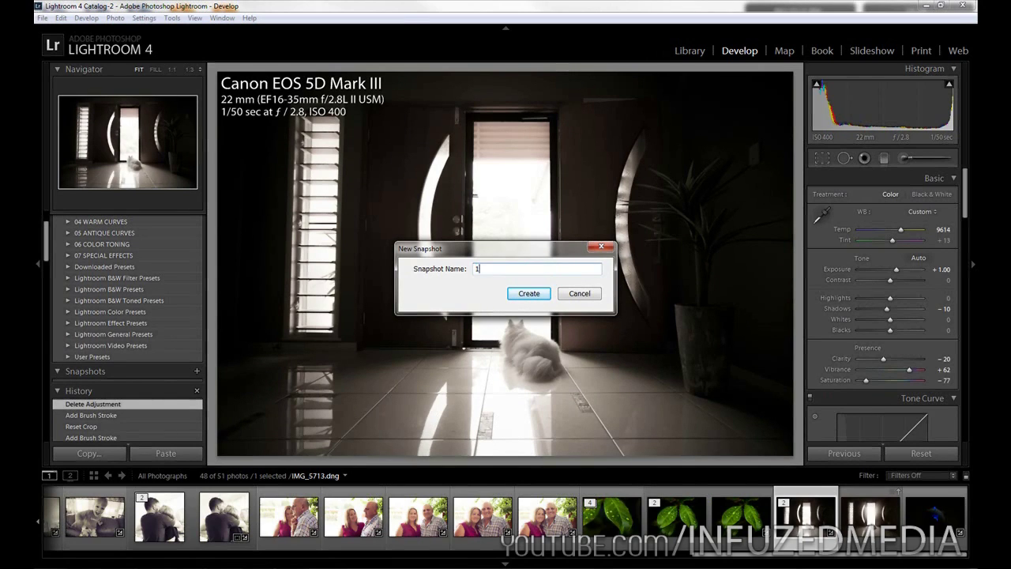
{"action": "key", "text": "Return"}
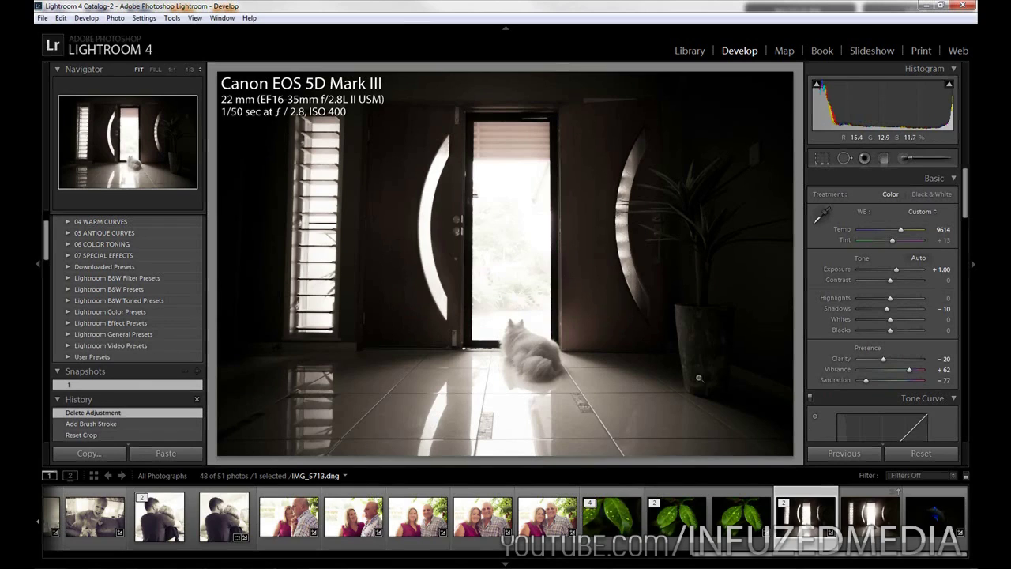
Reset, make it black & white with Exposure +2.57 and Clarity +87, and save as snapshot 2
{"action": "left_click", "coordinate": [905, 455]}
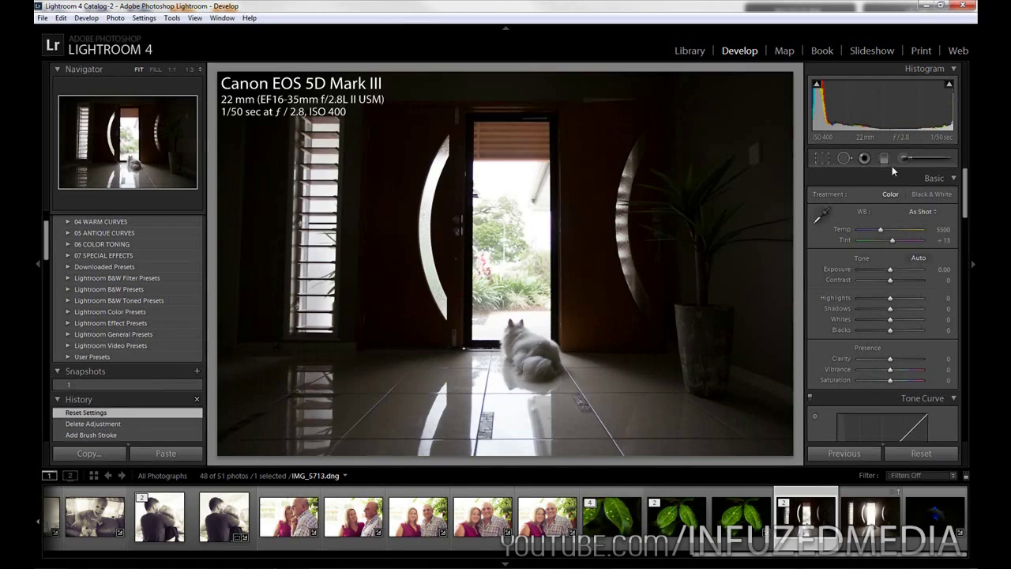
{"action": "left_click", "coordinate": [922, 195]}
{"action": "left_click_drag", "start_coordinate": [891, 270], "coordinate": [862, 297]}
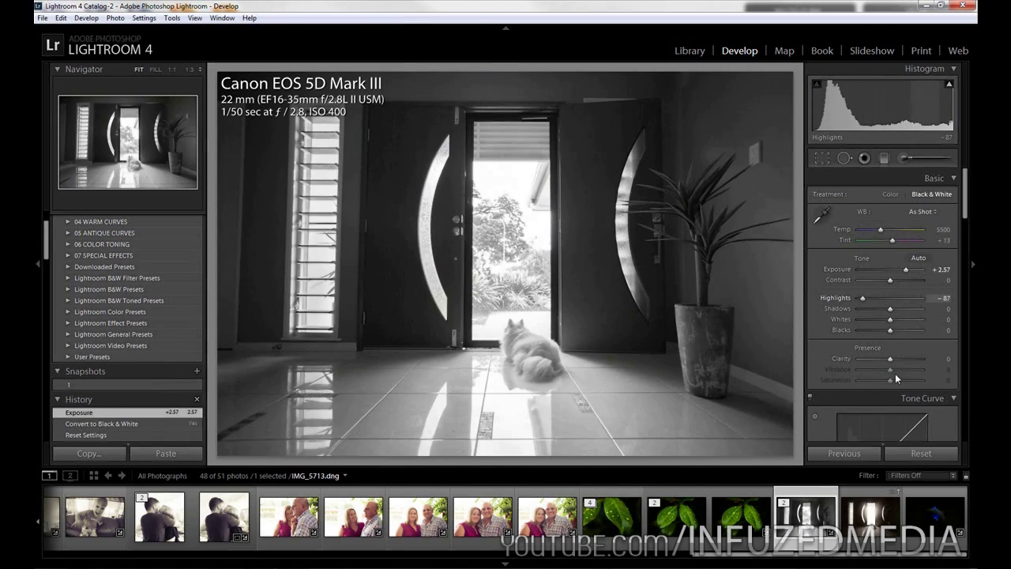
{"action": "left_click_drag", "start_coordinate": [899, 358], "coordinate": [918, 359]}
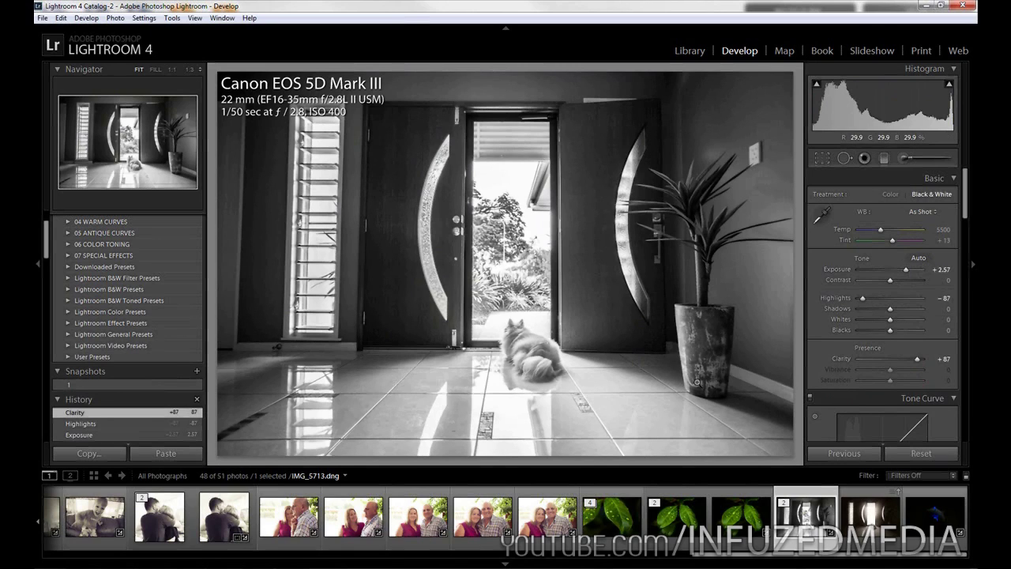
{"action": "key", "text": "ctrl+n"}
{"action": "type", "text": "2"}
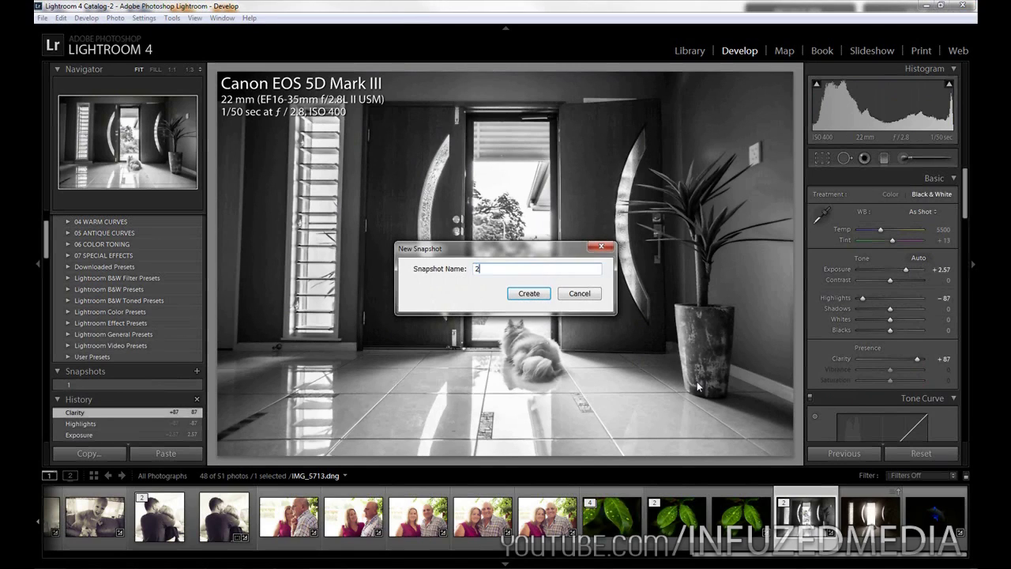
{"action": "key", "text": "Return"}
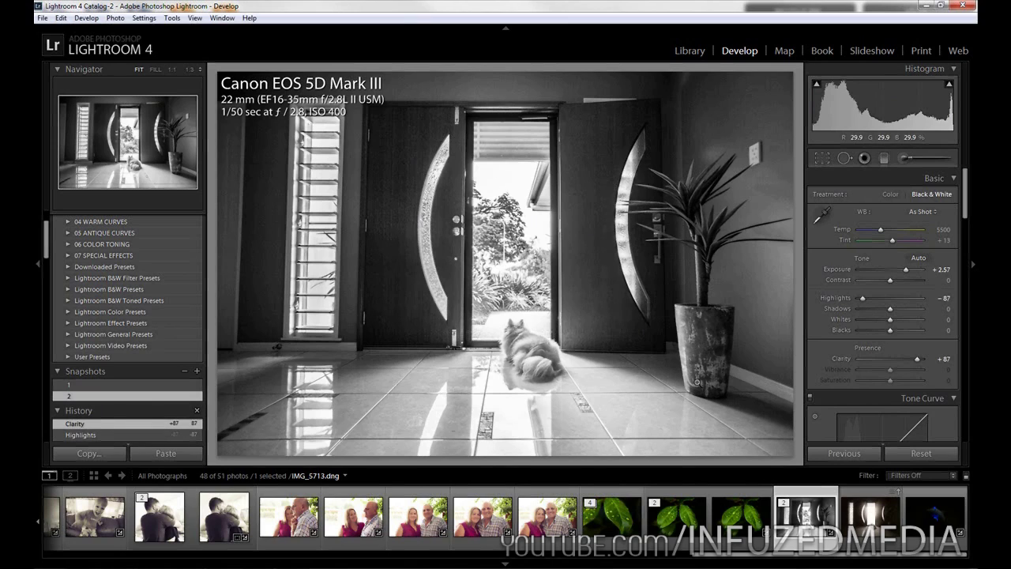
Reset the photo, apply snapshot 2, then switch back to snapshot 1's colour look
{"action": "left_click", "coordinate": [917, 454]}
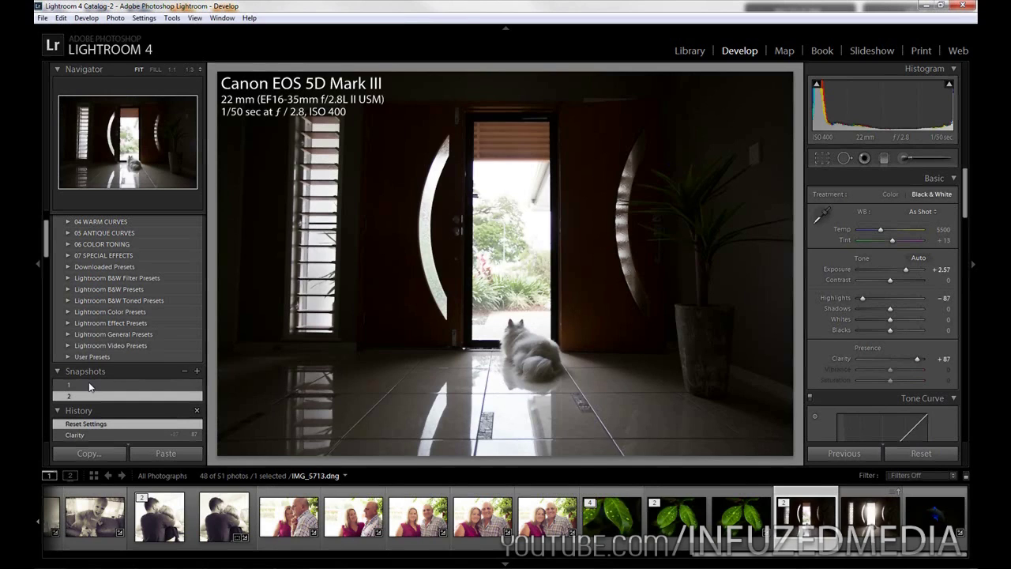
{"action": "left_click", "coordinate": [133, 392]}
{"action": "left_click", "coordinate": [133, 390]}
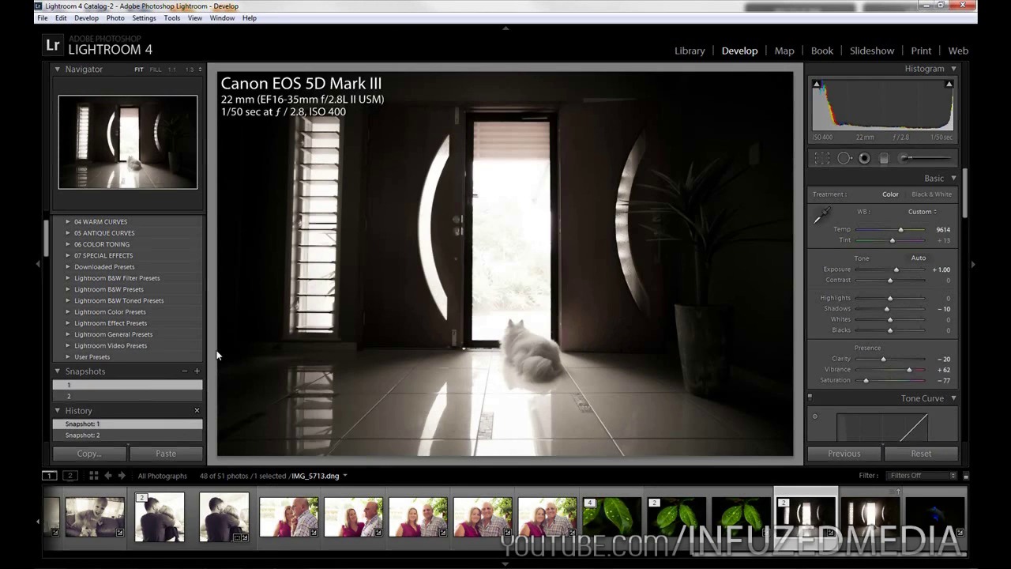
{"action": "key", "text": "Delete"}
{"action": "key", "text": "Escape"}
Delete snapshot 1 and snapshot 2 from the Snapshots panel
{"action": "right_click", "coordinate": [124, 391]}
{"action": "left_click", "coordinate": [153, 437]}
{"action": "right_click", "coordinate": [75, 385]}
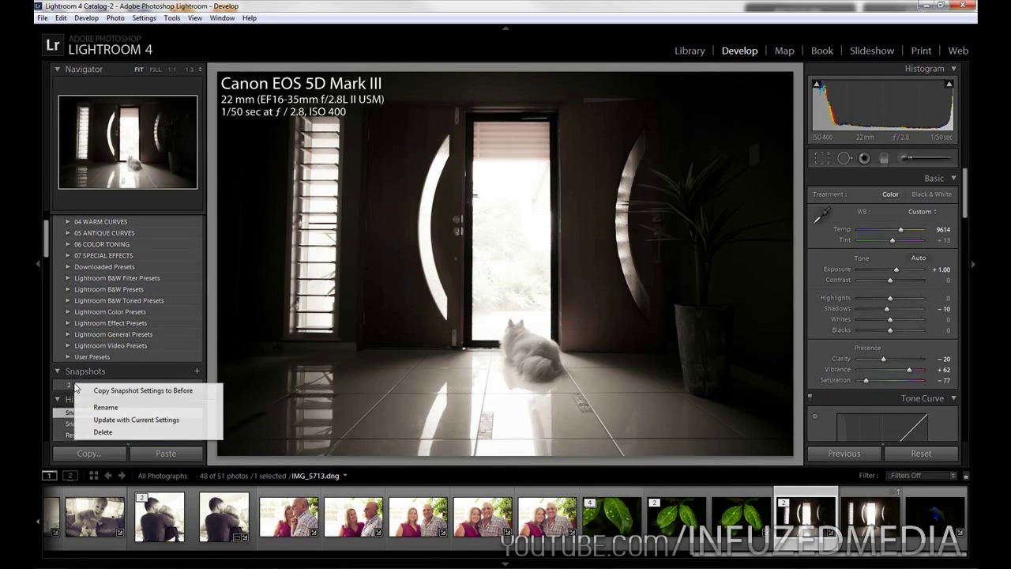
{"action": "left_click", "coordinate": [104, 432]}
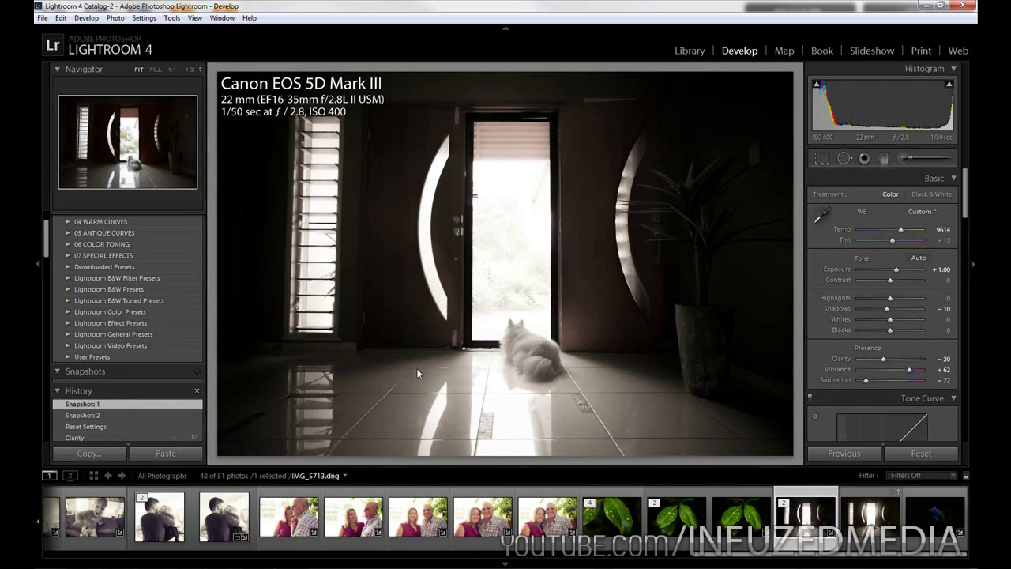
{"action": "scroll", "coordinate": [103, 282], "scroll_direction": "down", "scroll_amount": 10}
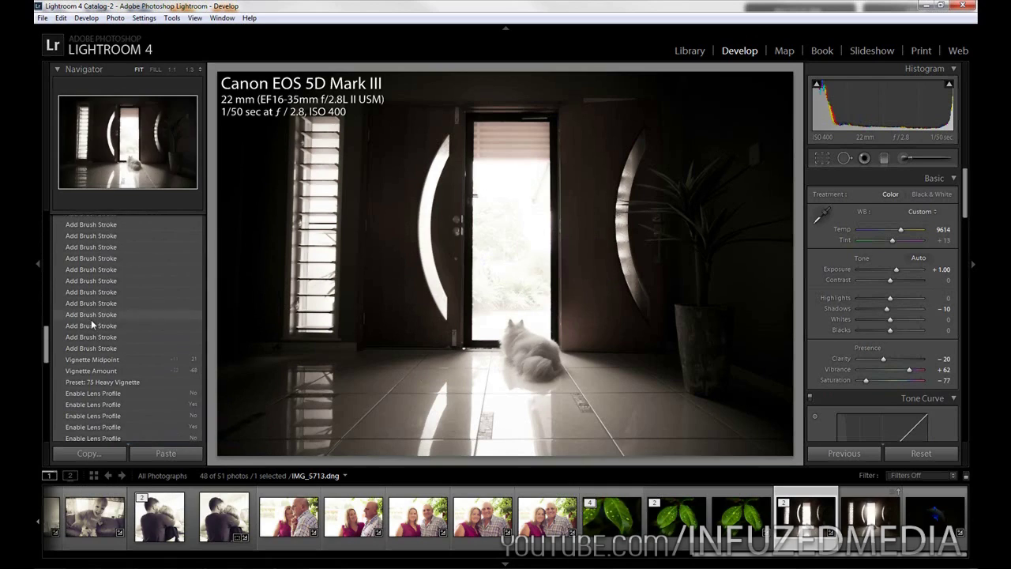
{"action": "scroll", "coordinate": [85, 258], "scroll_direction": "up", "scroll_amount": 10}
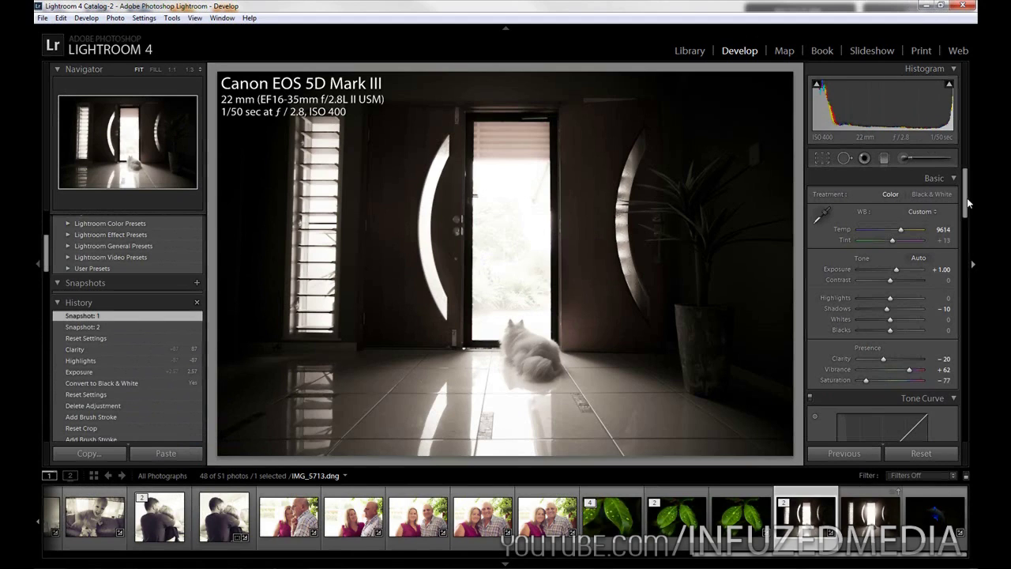
Cycle the Loupe info overlay to Info 2 to show camera, lens and exposure details
{"action": "mouse_move", "coordinate": [968, 198]}
{"action": "left_mouse_down"}
{"action": "mouse_move", "coordinate": [967, 332]}
{"action": "mouse_move", "coordinate": [969, 185]}
{"action": "left_mouse_up"}
{"action": "scroll", "coordinate": [939, 217], "scroll_direction": "down", "scroll_amount": 15}
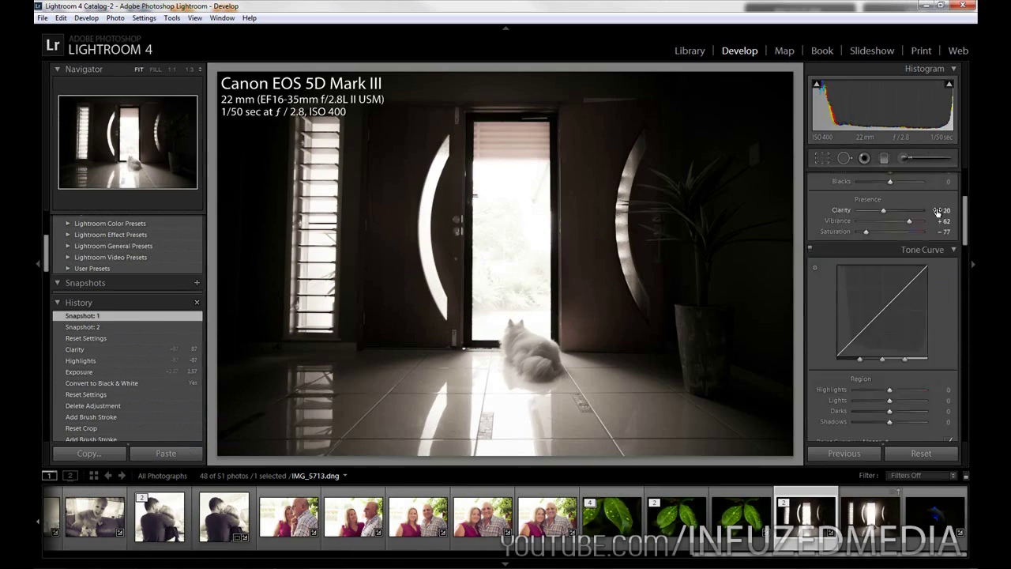
{"action": "scroll", "coordinate": [939, 217], "scroll_direction": "up", "scroll_amount": 15}
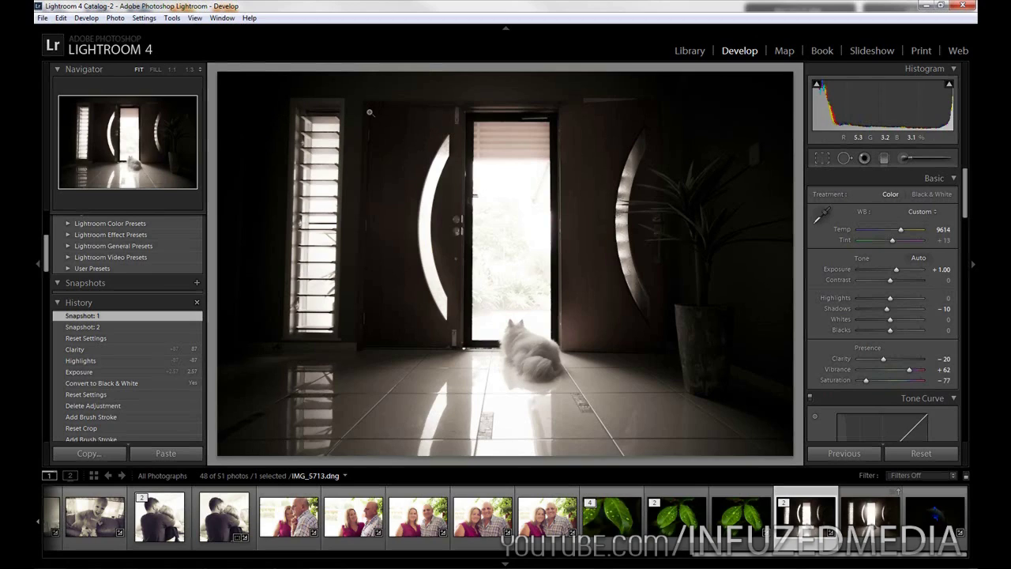
{"action": "key", "text": "i"}
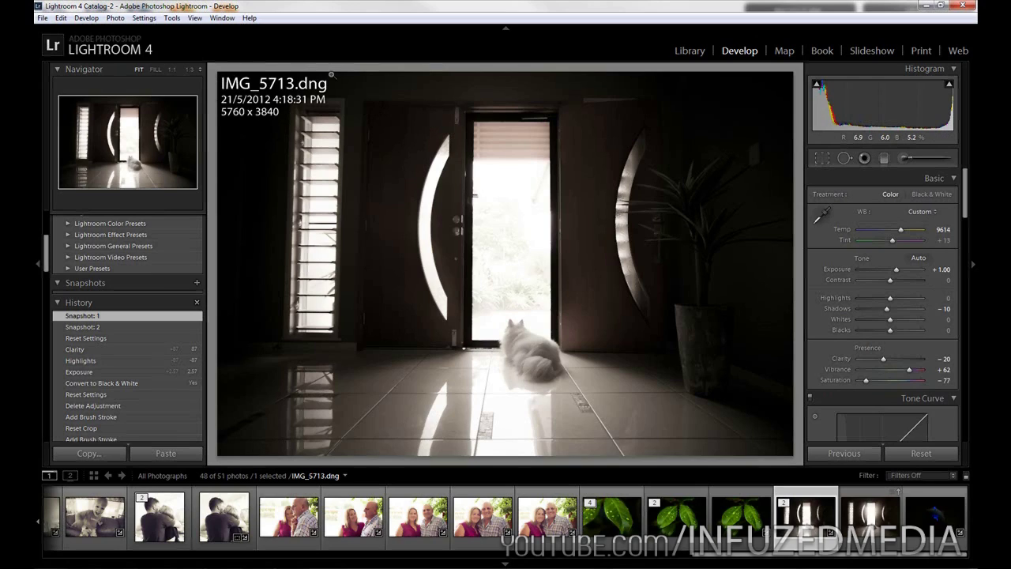
{"action": "key", "text": "i"}
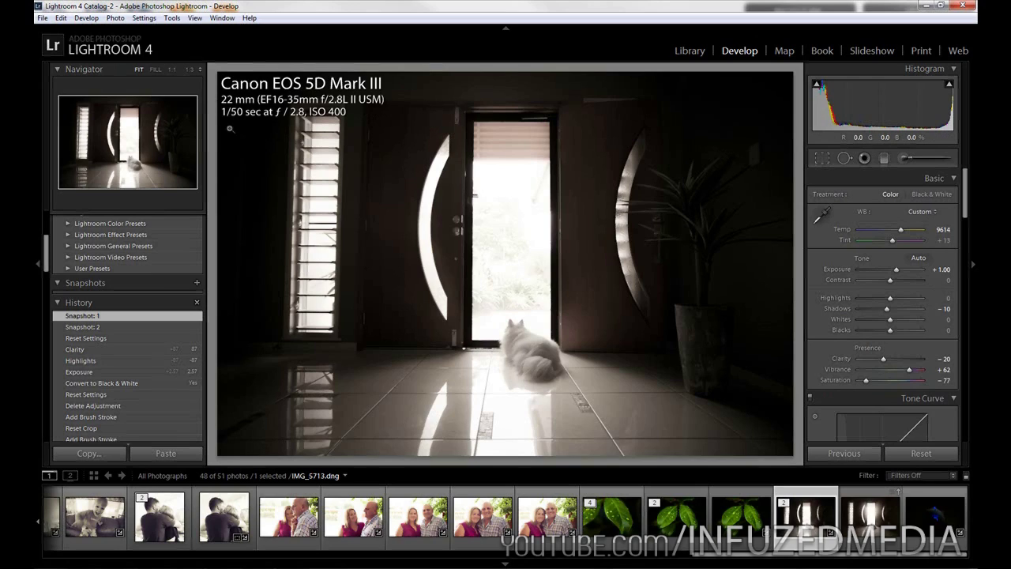
{"action": "key", "text": "ctrl+i"}
{"action": "key", "text": "ctrl+i"}
Review the Info 2 fields in View Options, keeping Camera Model first, then close the dialog
{"action": "left_click", "coordinate": [194, 18]}
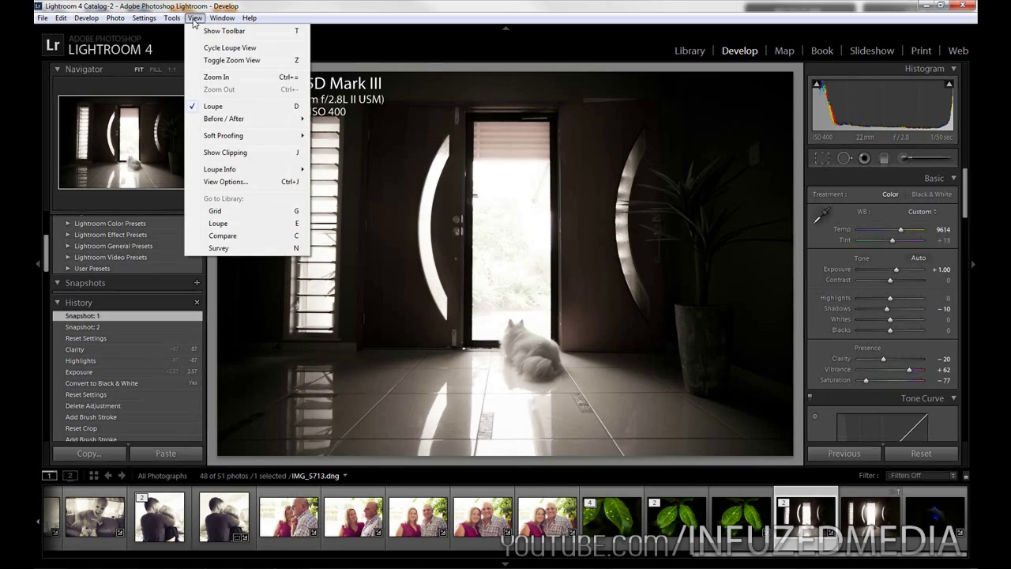
{"action": "left_click", "coordinate": [242, 180]}
{"action": "left_click_drag", "start_coordinate": [583, 123], "coordinate": [492, 100]}
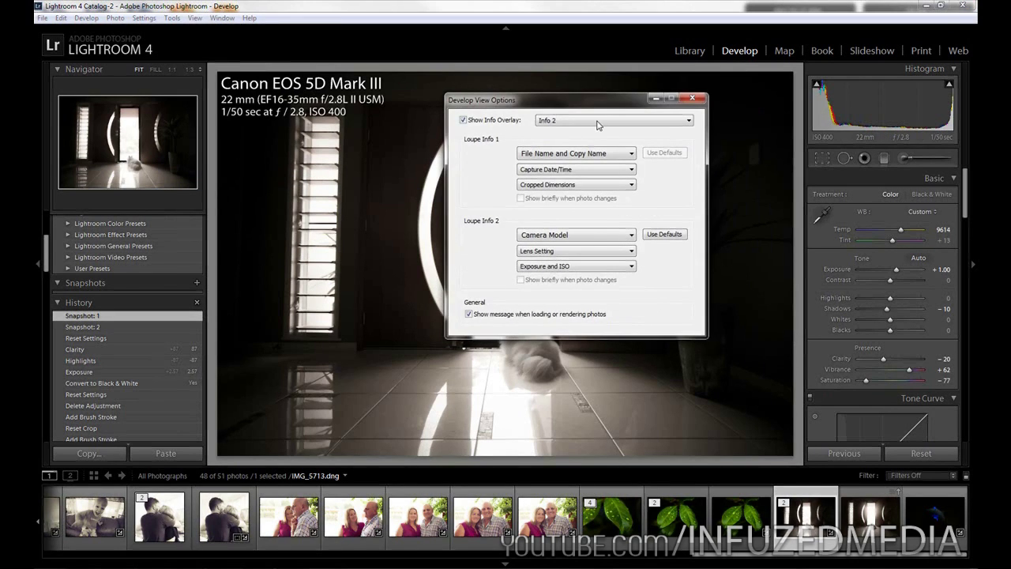
{"action": "left_click", "coordinate": [594, 236]}
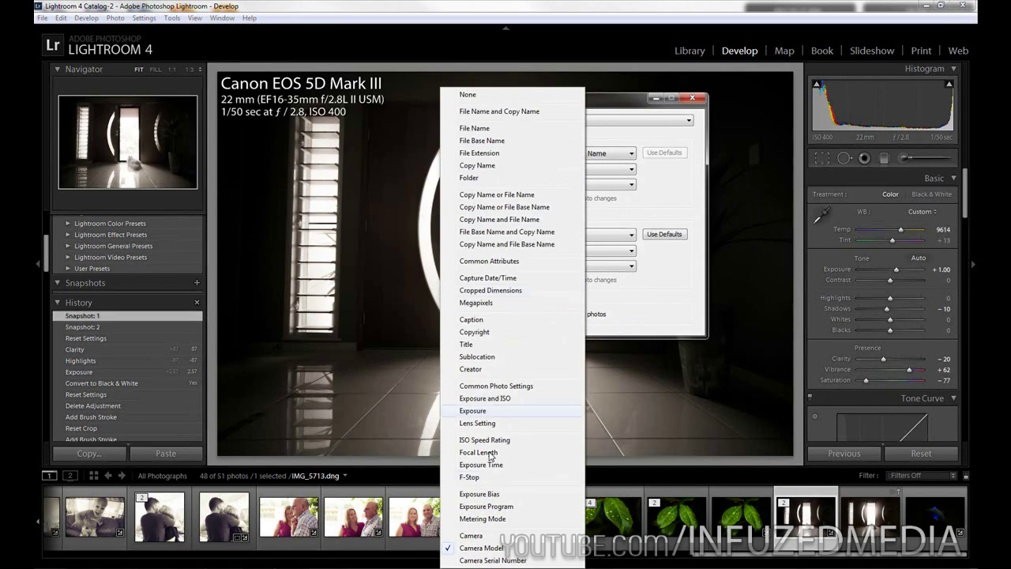
{"action": "left_click", "coordinate": [682, 295]}
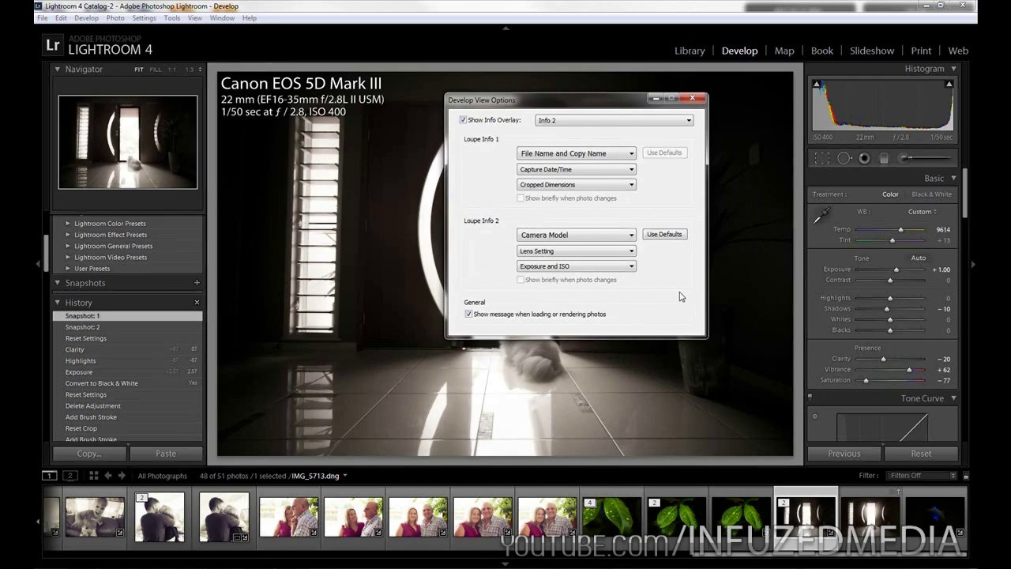
{"action": "left_click", "coordinate": [693, 98]}
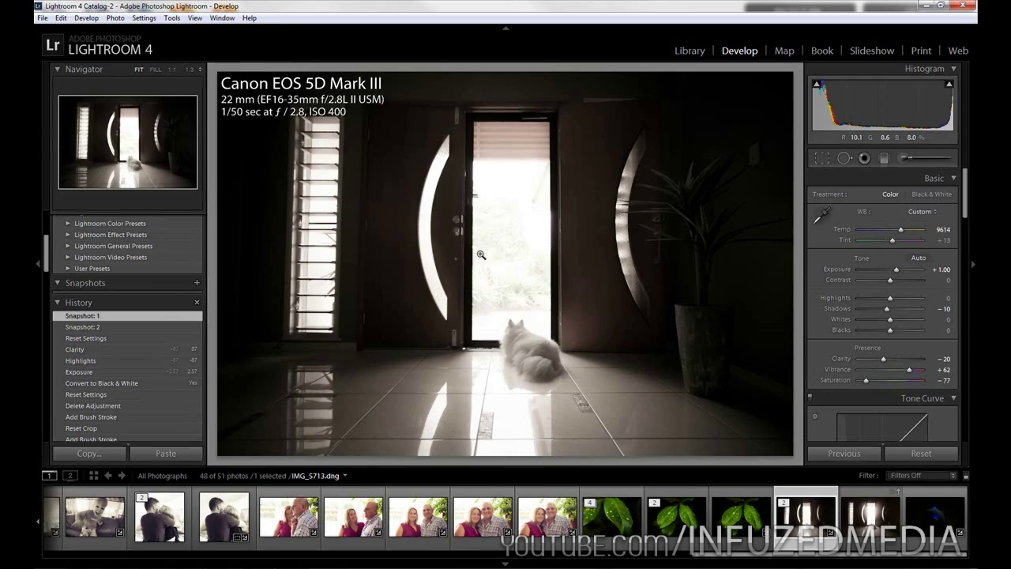
Hide the left panels, right panels and filmstrip to enlarge the photo
{"action": "left_click", "coordinate": [33, 259]}
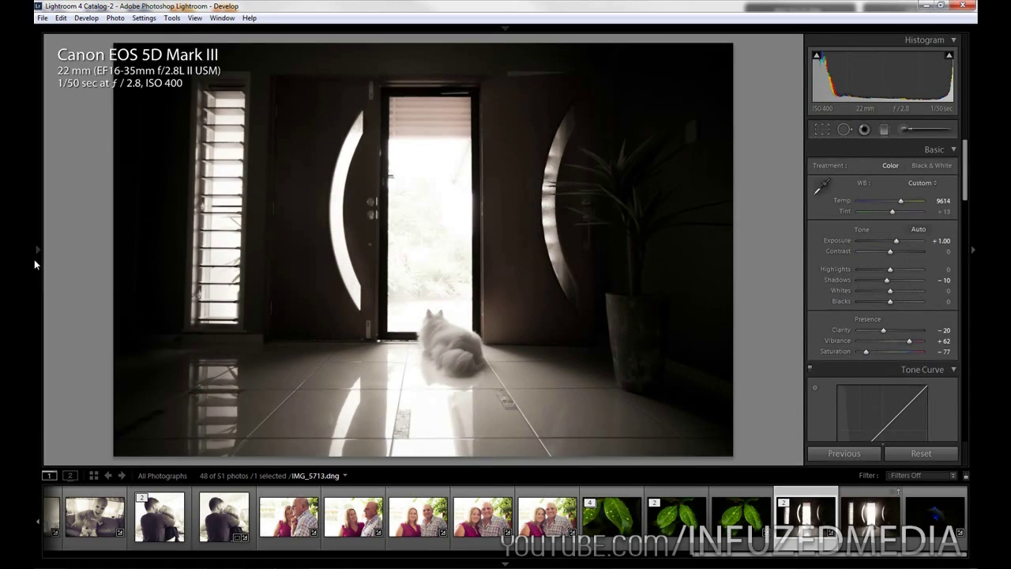
{"action": "left_click", "coordinate": [974, 250]}
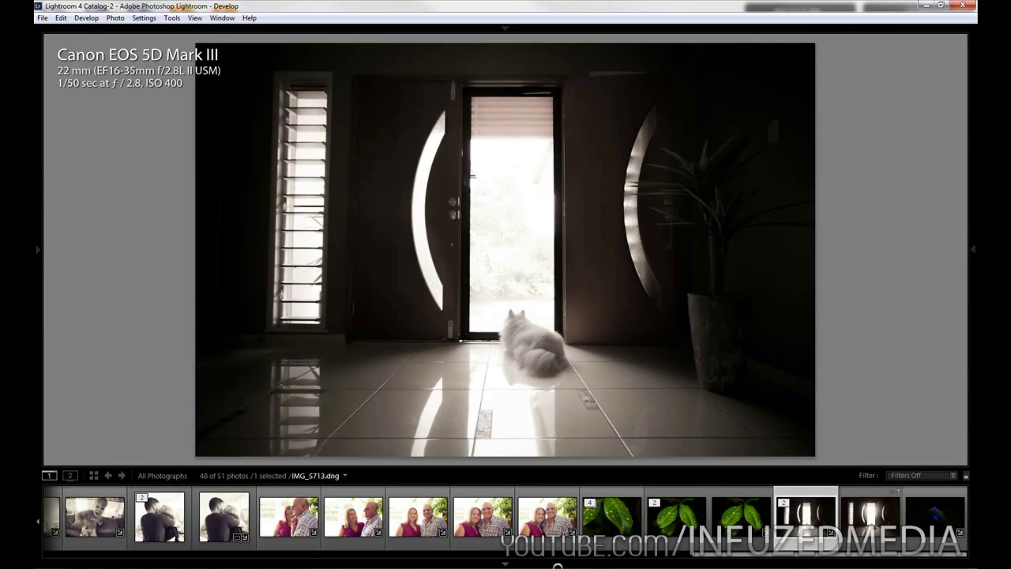
{"action": "left_click", "coordinate": [553, 564]}
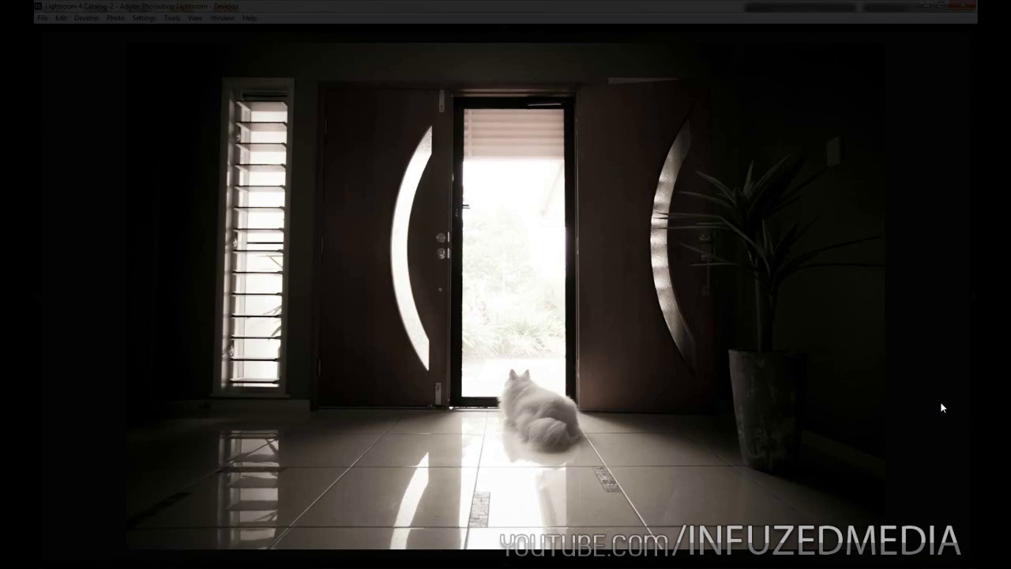
Advance to the green leaves photo and bring back the right adjustment panels
{"action": "key", "text": "Right"}
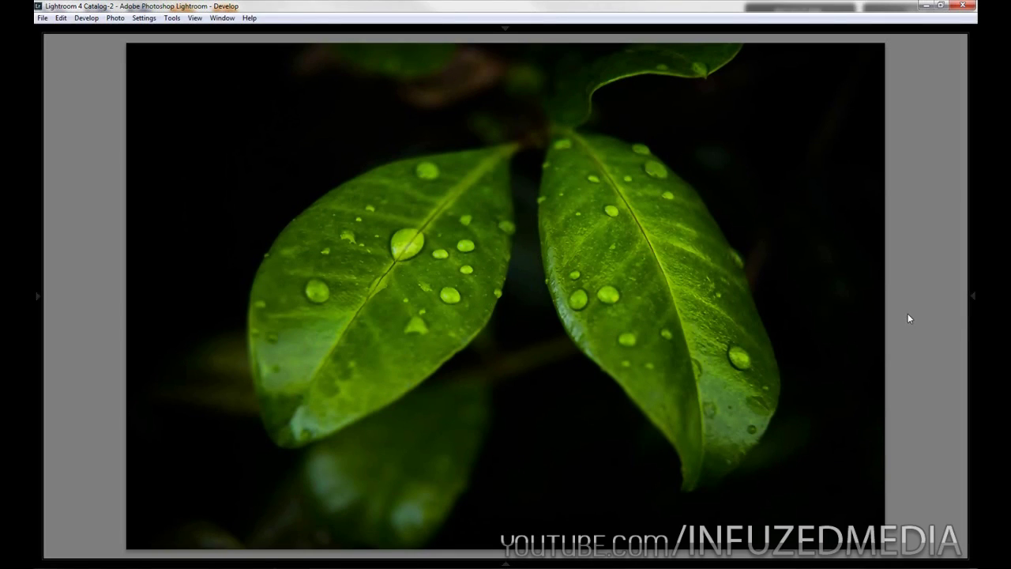
{"action": "left_click", "coordinate": [972, 320]}
{"action": "mouse_move", "coordinate": [332, 491]}
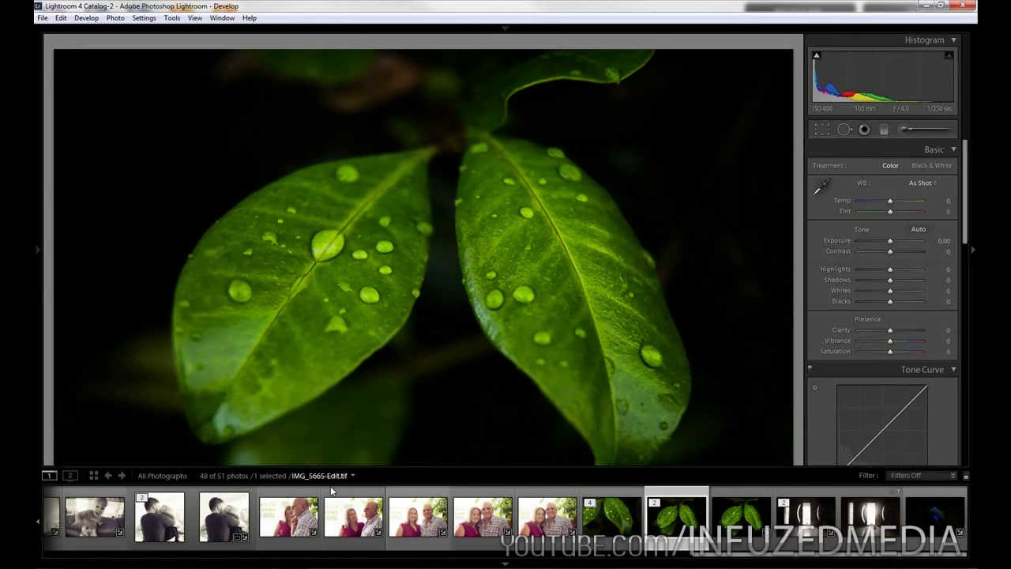